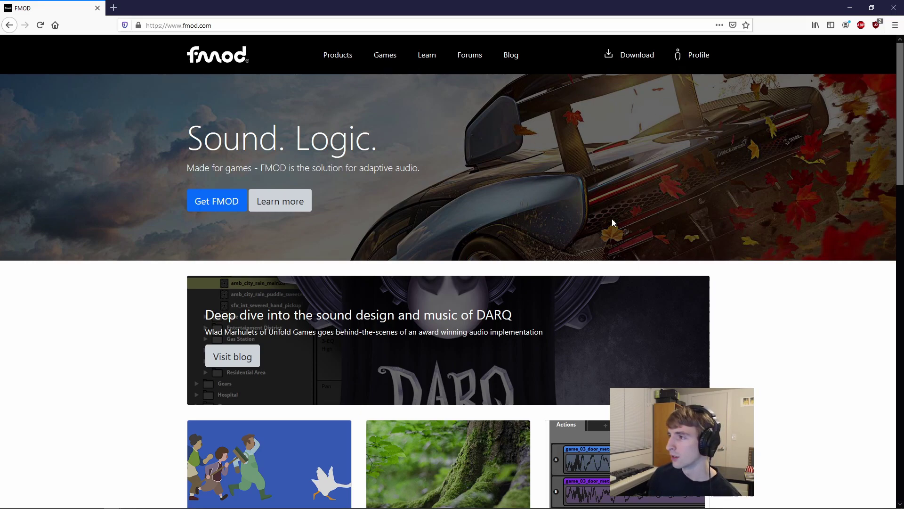
# Step: On the FMOD Download page, confirm the Unity Verified FMOD Studio Suite version is 2.01.05
pyautogui.click(636, 59)
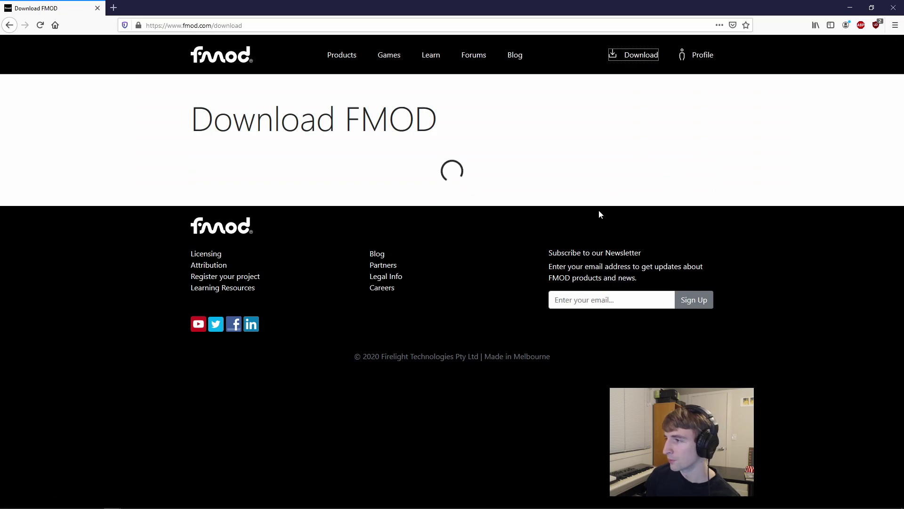
pyautogui.scroll(-1, 408, 171)
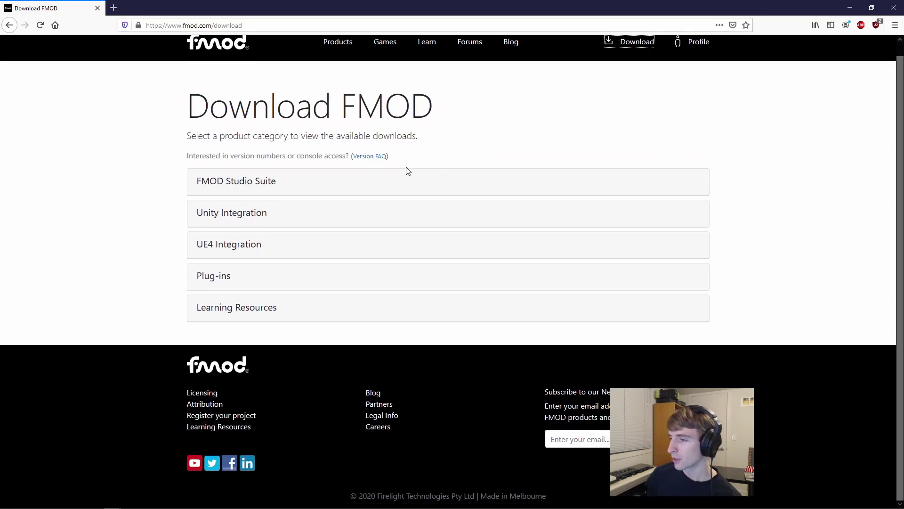
pyautogui.click(265, 183)
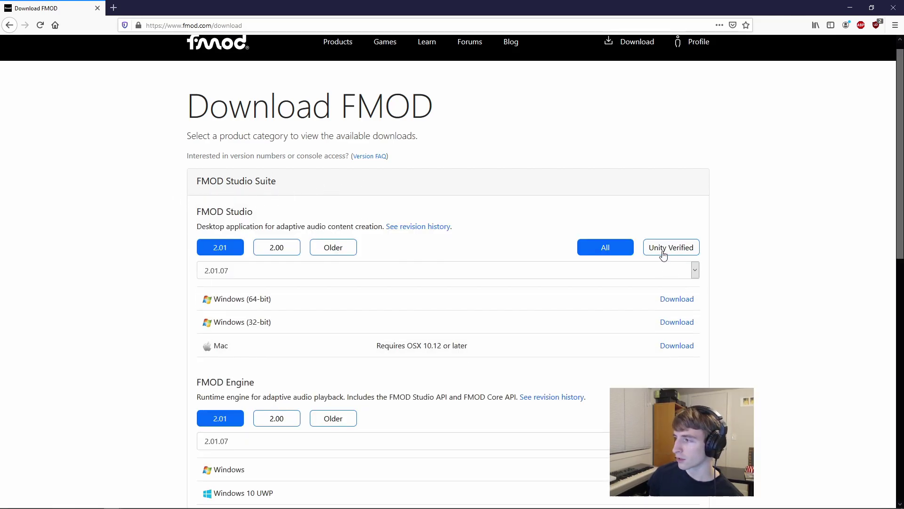
pyautogui.click(678, 247)
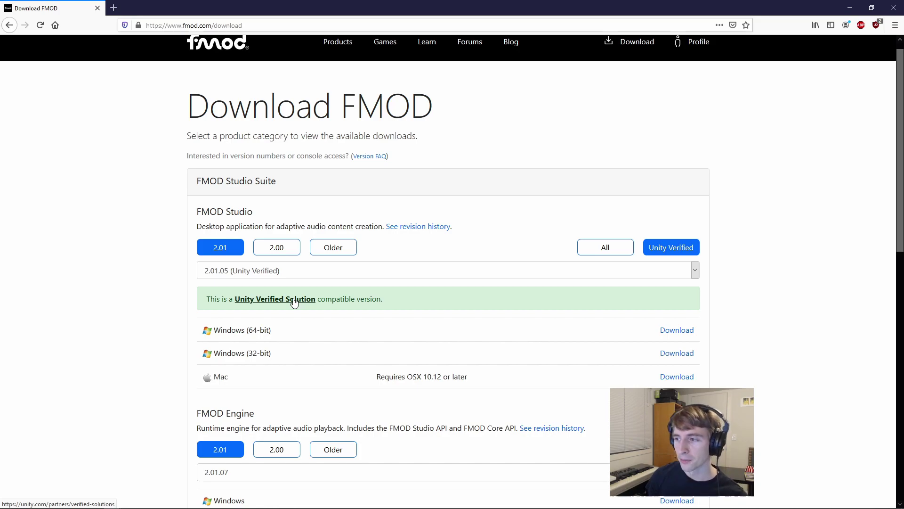
pyautogui.click(325, 275)
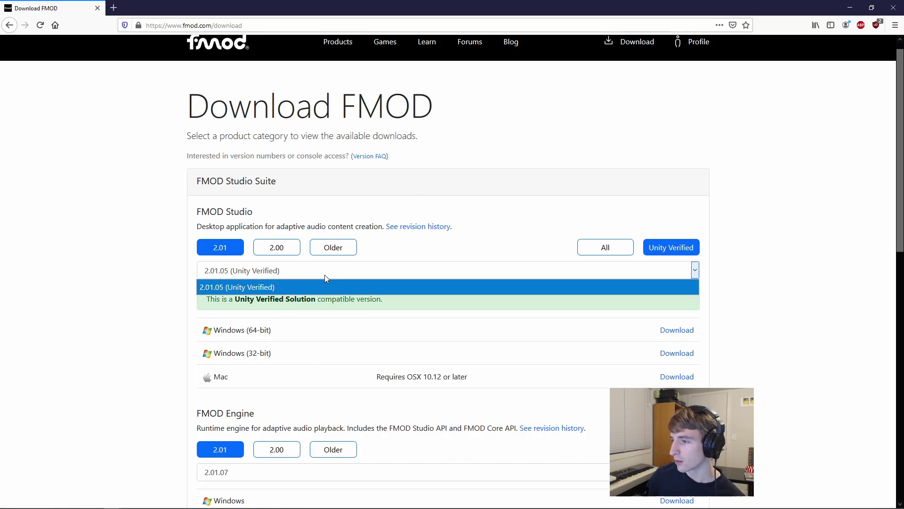
pyautogui.click(232, 286)
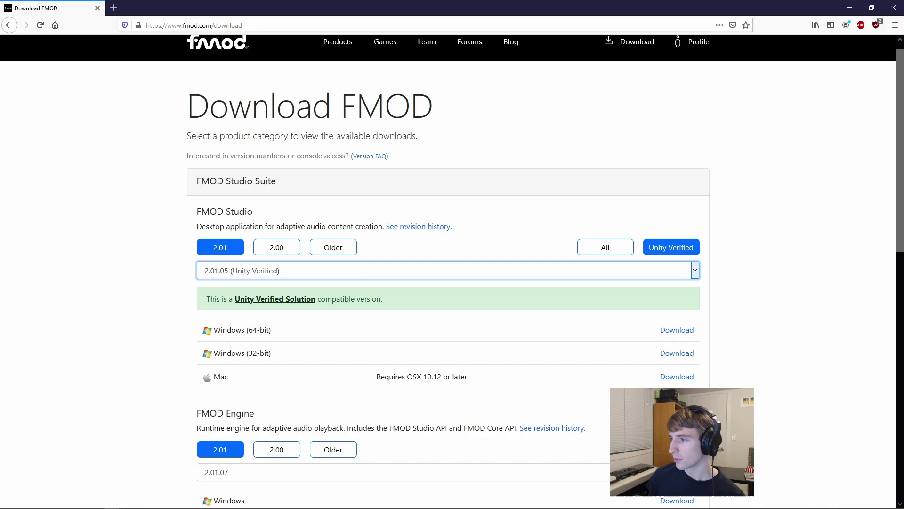
# Step: Expand the Unity Integration downloads and list its Unity Verified 2.01.05 versions
pyautogui.click(259, 180)
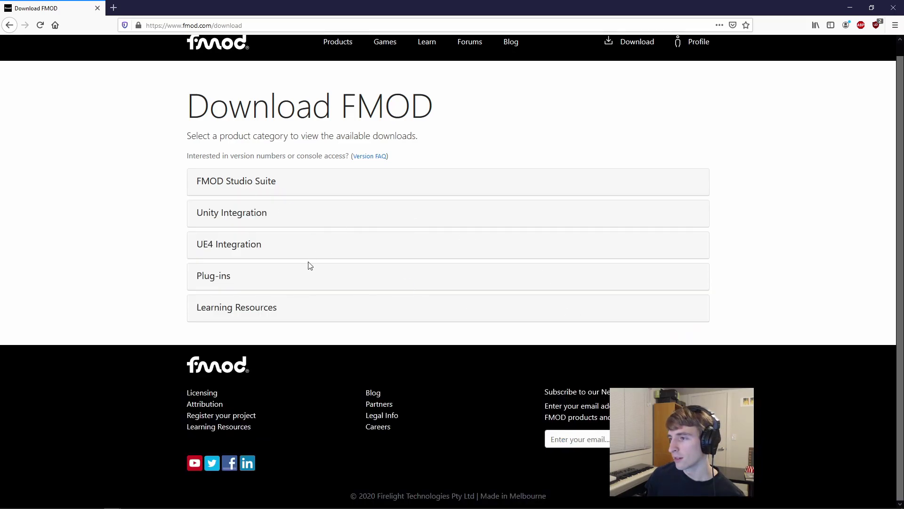
pyautogui.click(231, 219)
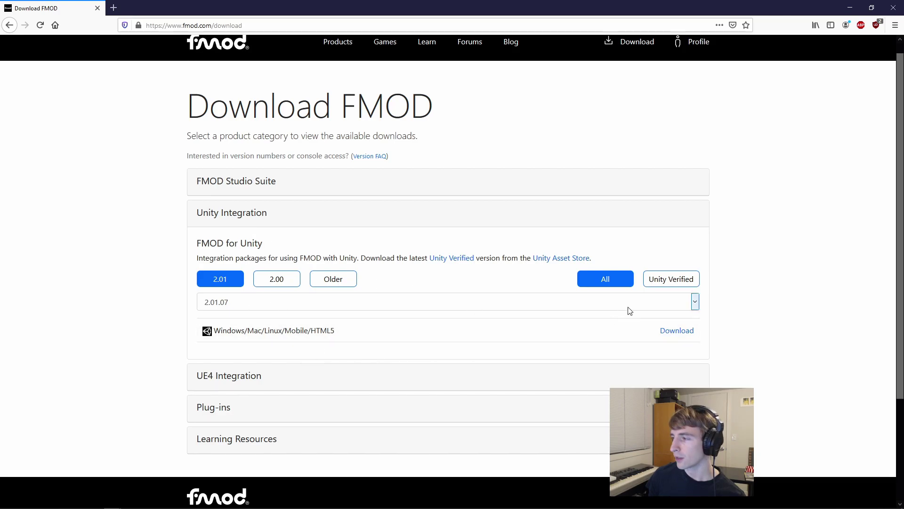
pyautogui.click(672, 282)
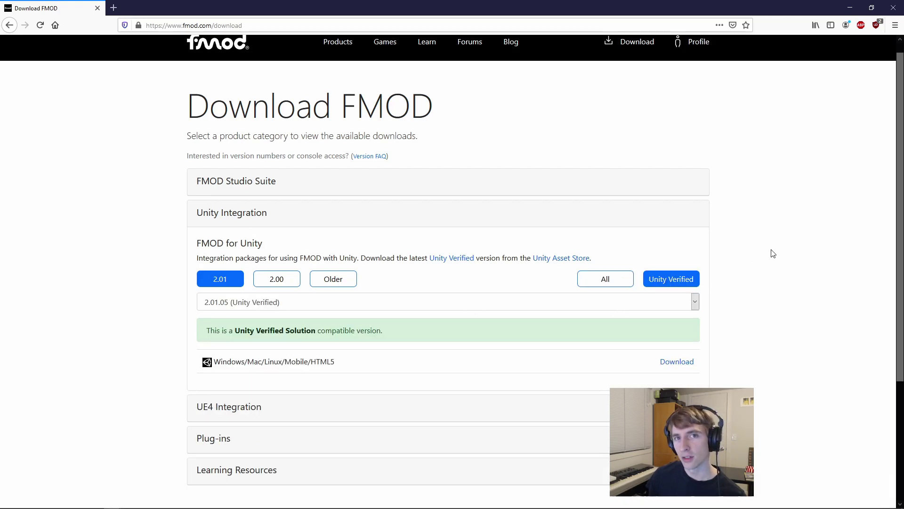
pyautogui.click(285, 305)
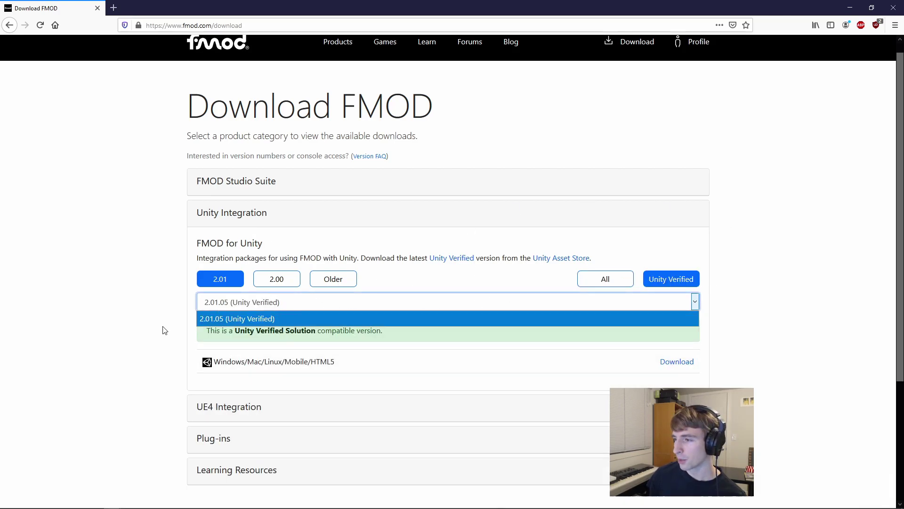
pyautogui.click(146, 269)
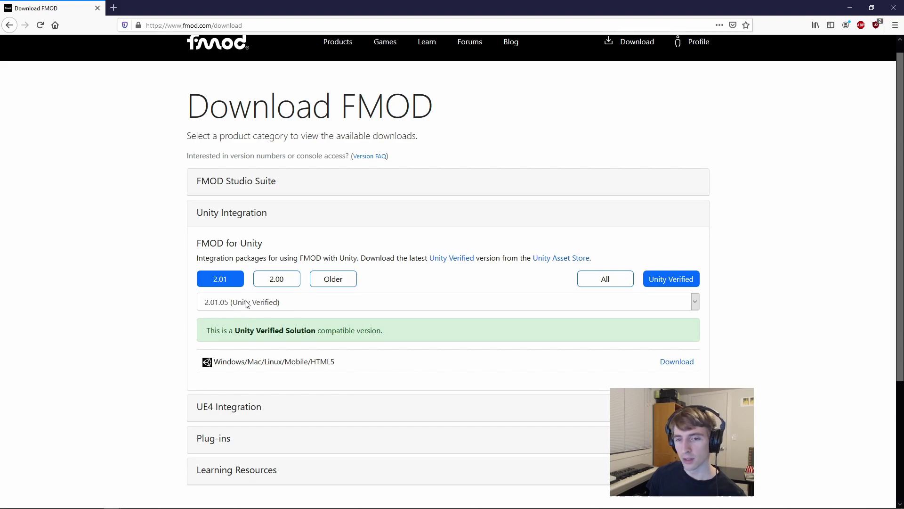
pyautogui.click(649, 302)
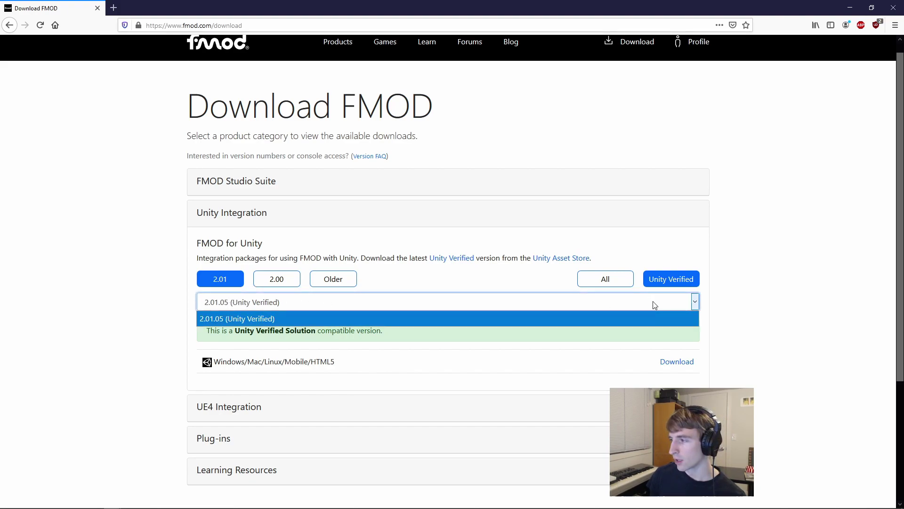
pyautogui.click(272, 281)
# Step: Compare the 2.00 release line (2.00.10) with the older, unsupported FMOD for Unity versions
pyautogui.click(272, 281)
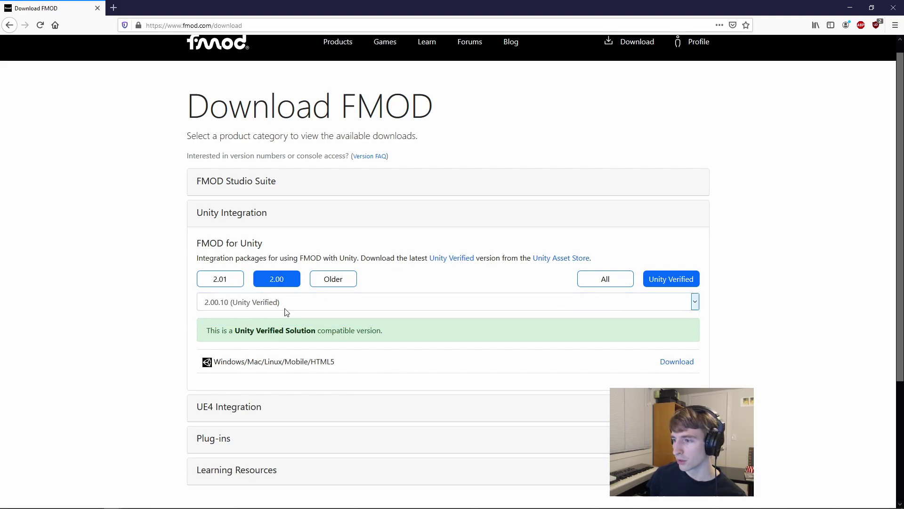
pyautogui.click(258, 305)
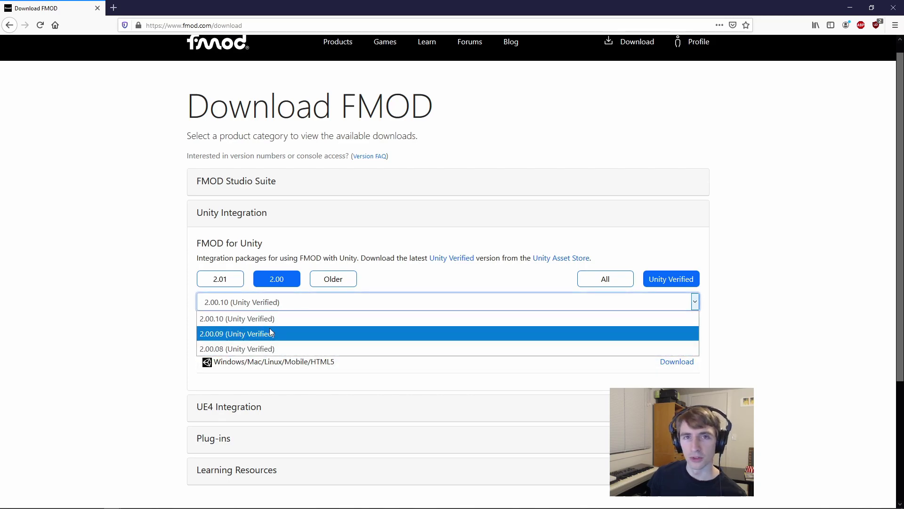
pyautogui.click(339, 285)
pyautogui.click(338, 282)
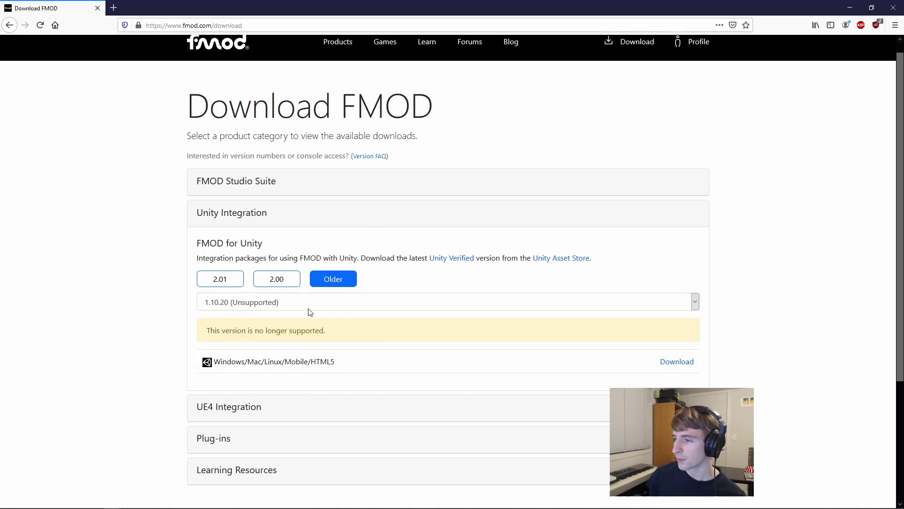
pyautogui.click(309, 304)
pyautogui.scroll(-5, 311, 245)
pyautogui.scroll(-5, 312, 246)
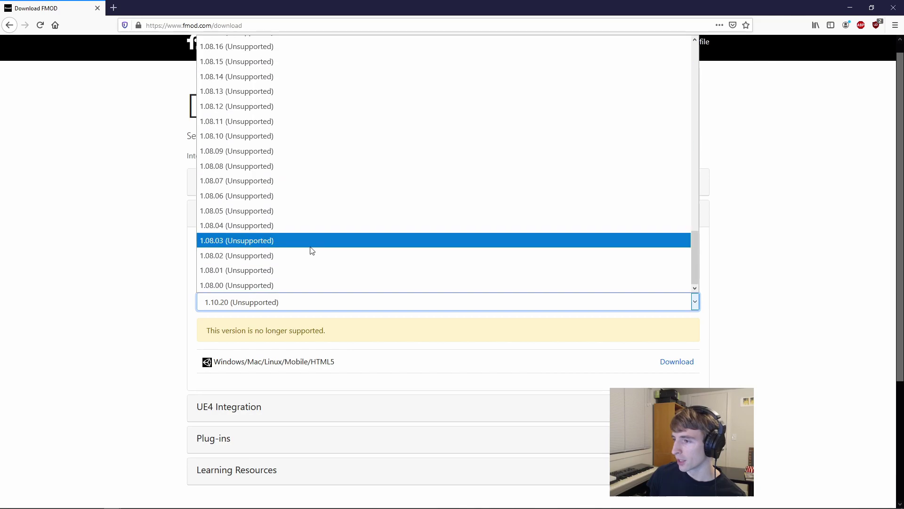
pyautogui.click(824, 327)
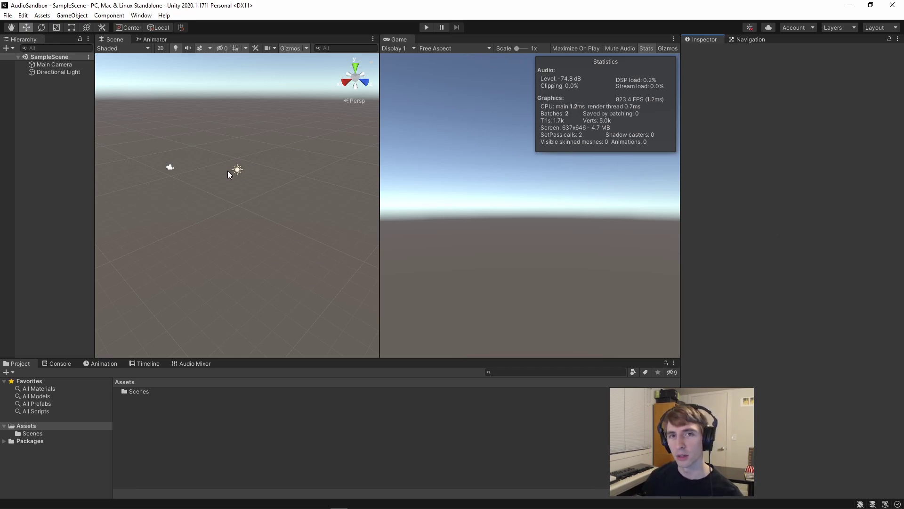
# Step: Open the Asset Store window from the Window menu and continue to the online store
pyautogui.click(142, 17)
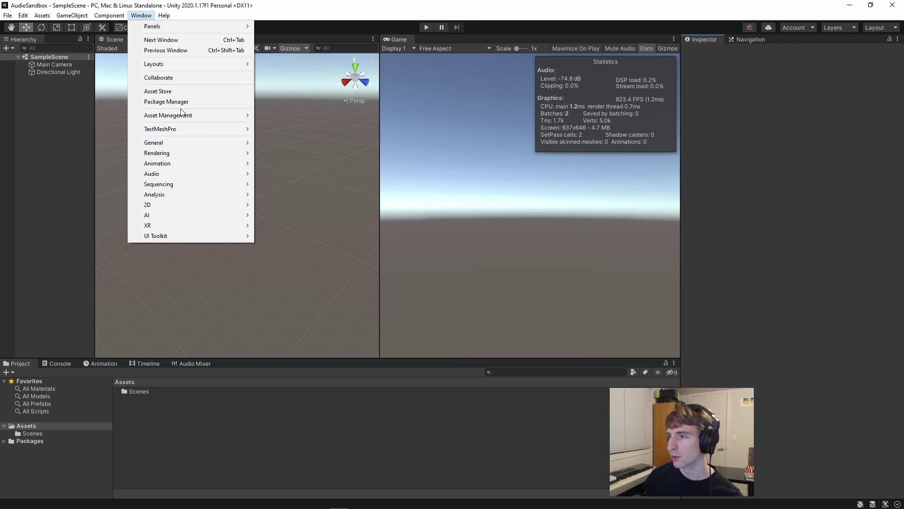
pyautogui.click(188, 90)
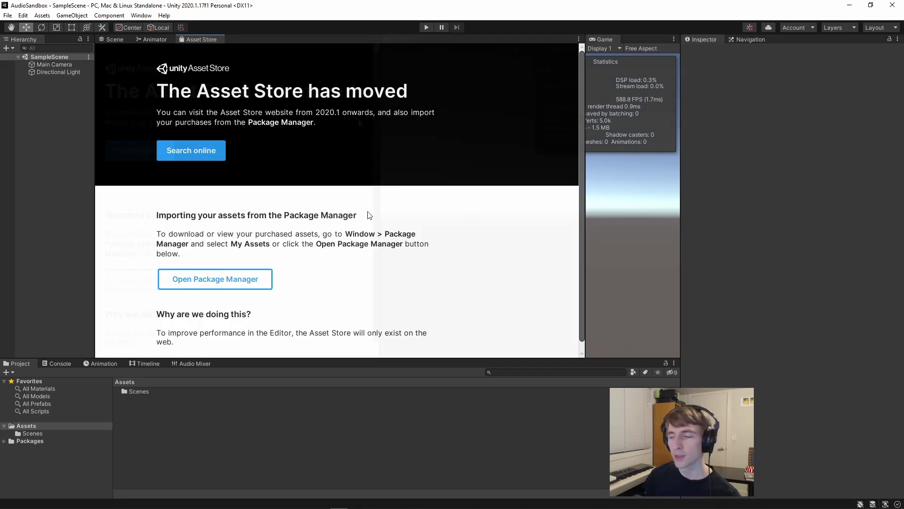
pyautogui.click(193, 151)
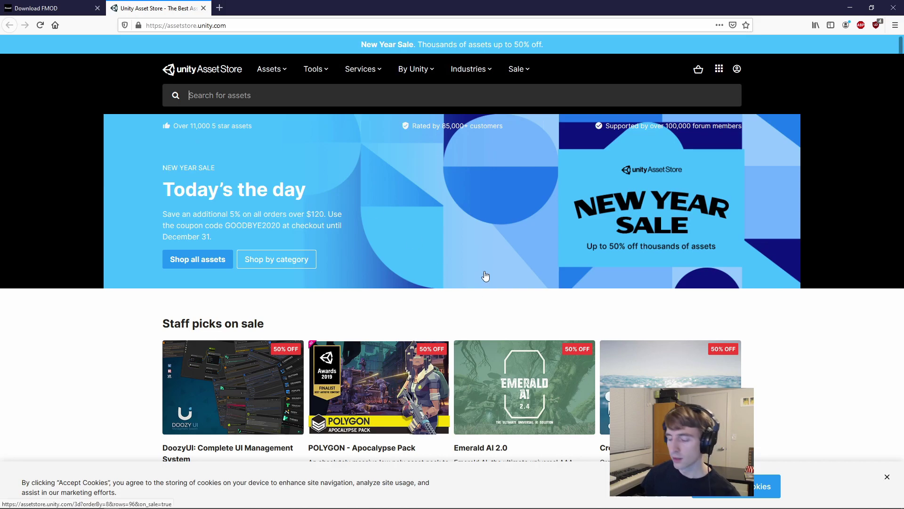
# Step: Search the Asset Store for 'fmod', add FMOD for Unity to My Assets, and open it in Unity
pyautogui.write('fmod')
pyautogui.press('Return')
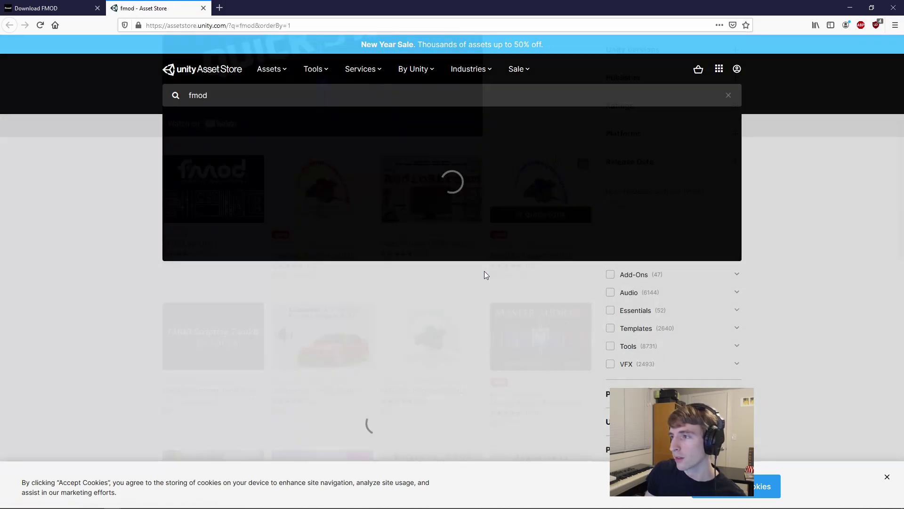
pyautogui.scroll(-5, 484, 270)
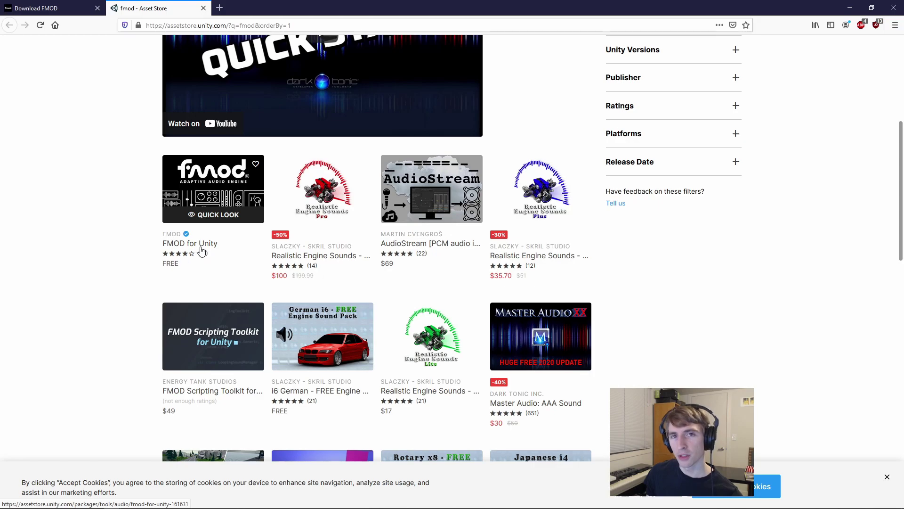
pyautogui.click(201, 252)
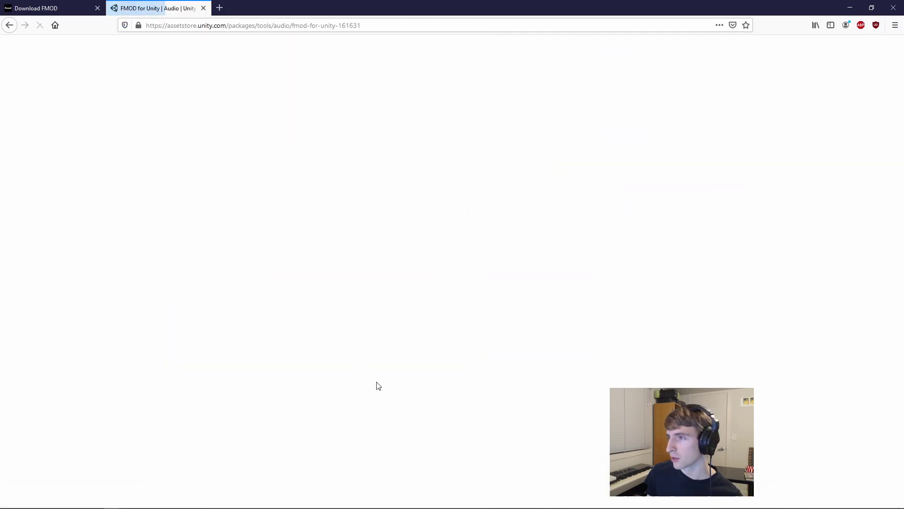
pyautogui.scroll(-4, 581, 307)
pyautogui.scroll(3, 648, 355)
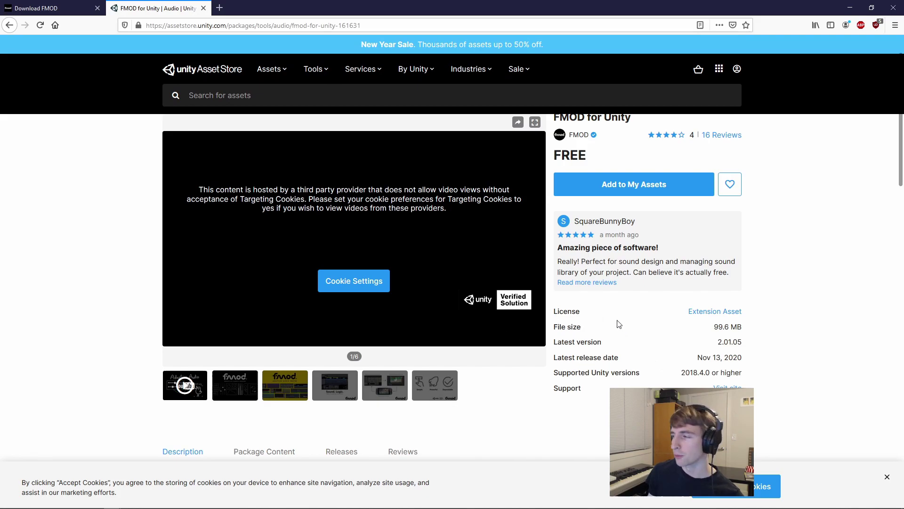
pyautogui.click(645, 189)
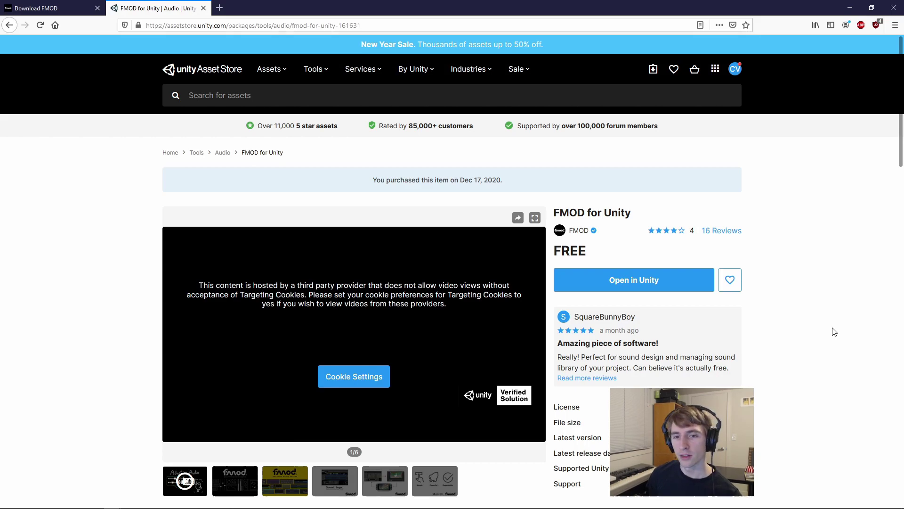
pyautogui.click(652, 280)
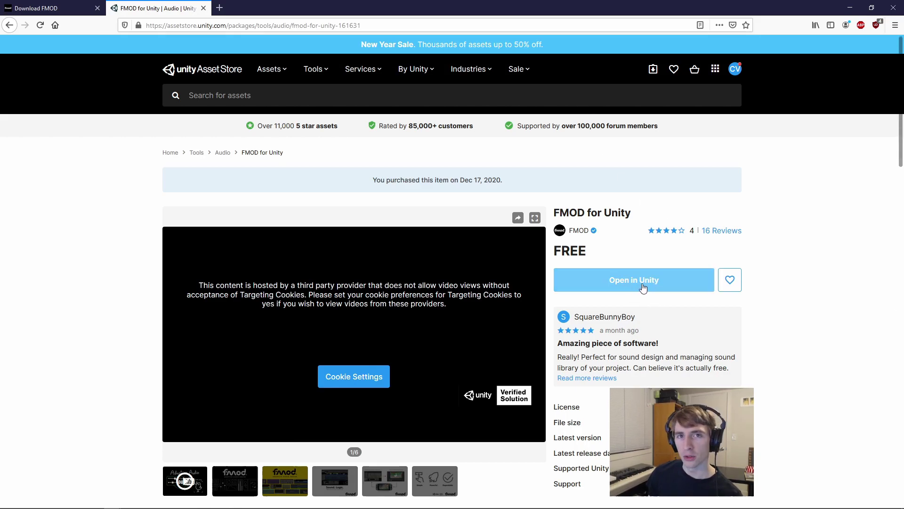
pyautogui.click(649, 288)
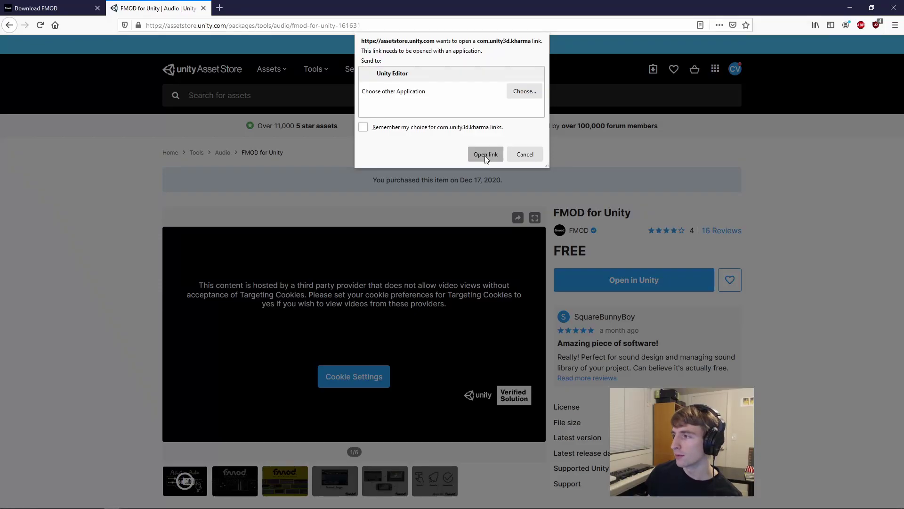
# Step: In Package Manager, switch to My Assets, sign in, and select FMOD for Unity 2.01.05
pyautogui.click(484, 156)
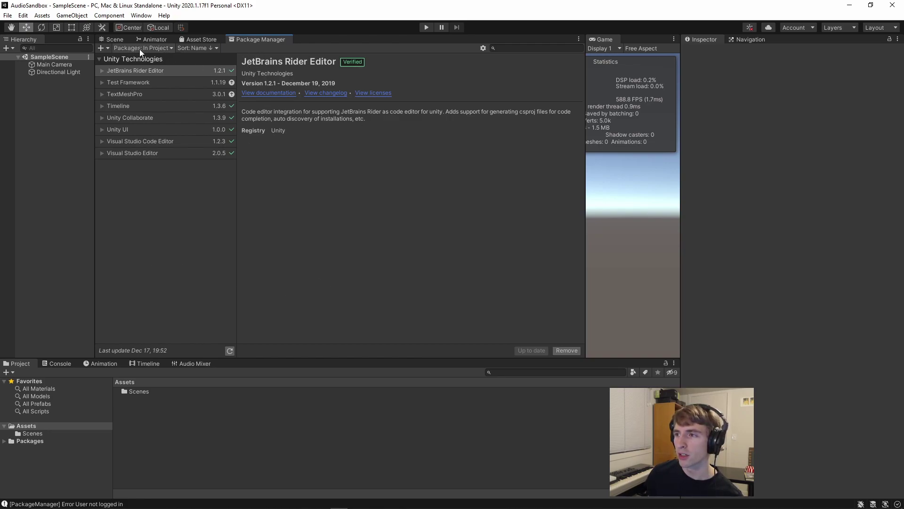
pyautogui.click(165, 51)
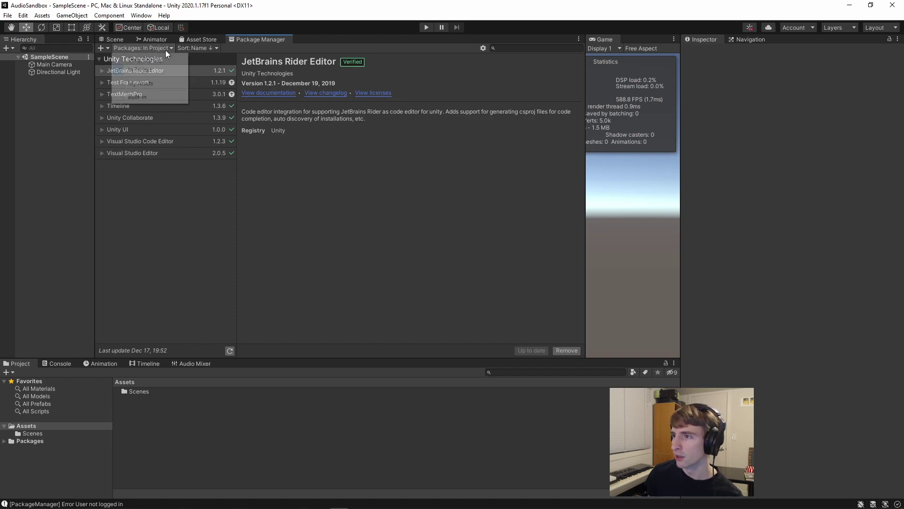
pyautogui.click(157, 82)
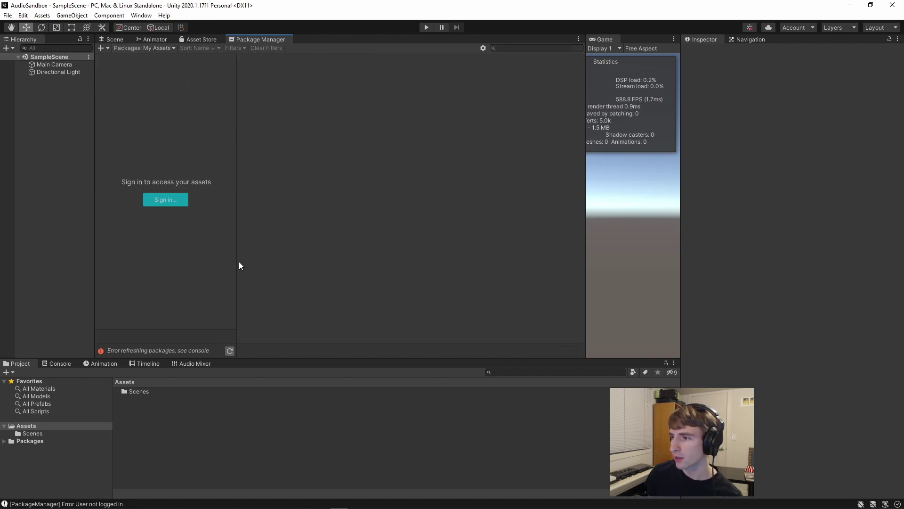
pyautogui.click(165, 200)
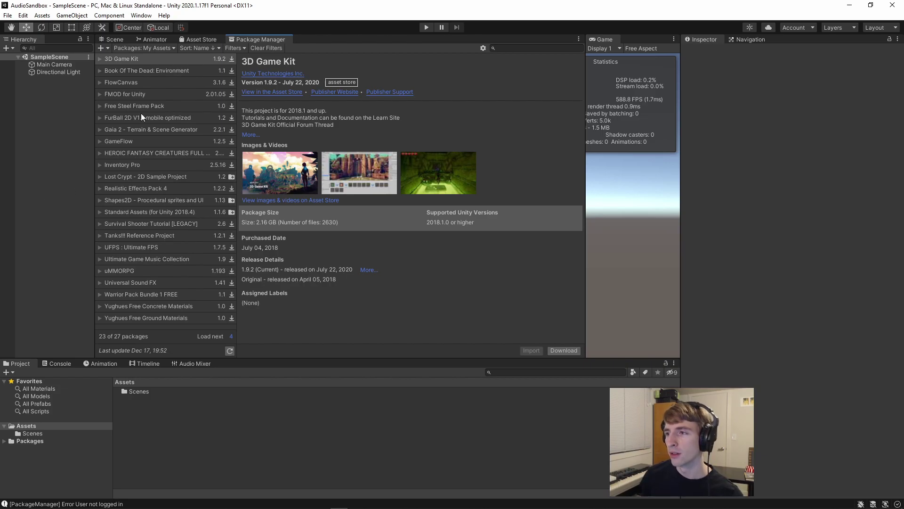
pyautogui.click(146, 93)
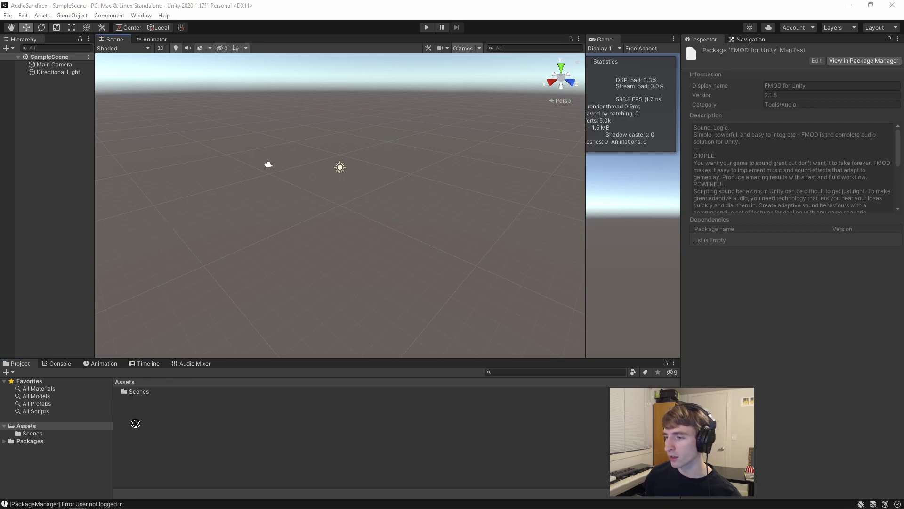
# Step: Import the fmodstudio20105 custom package and review its file list in the import dialog
pyautogui.moveTo(124, 271); pyautogui.dragTo(202, 425)
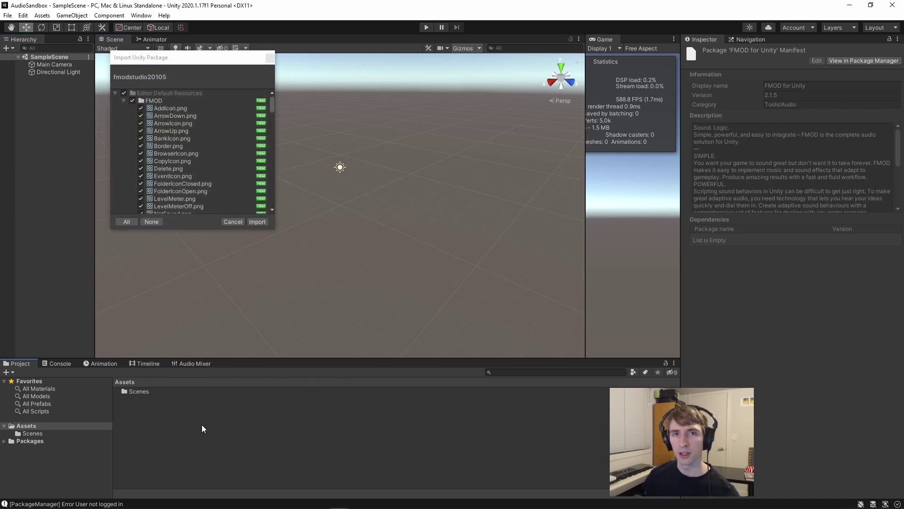
pyautogui.click(43, 15)
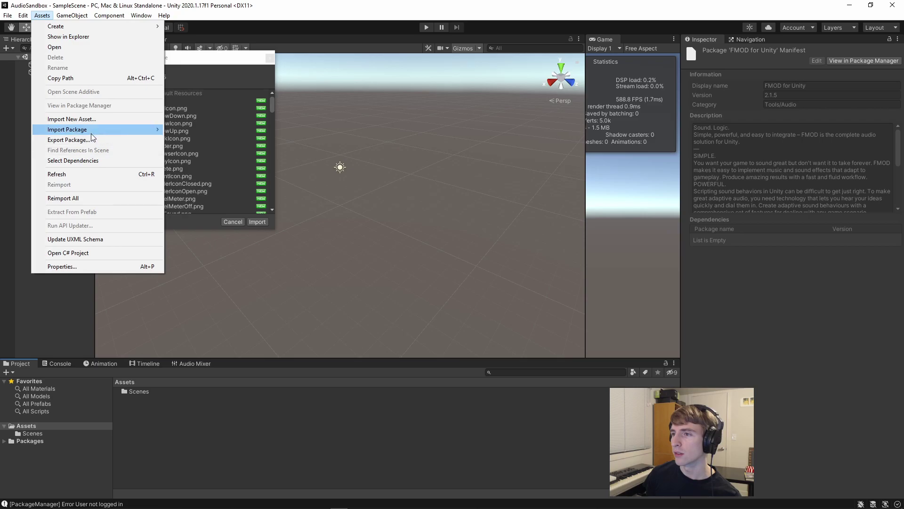
pyautogui.moveTo(112, 131)
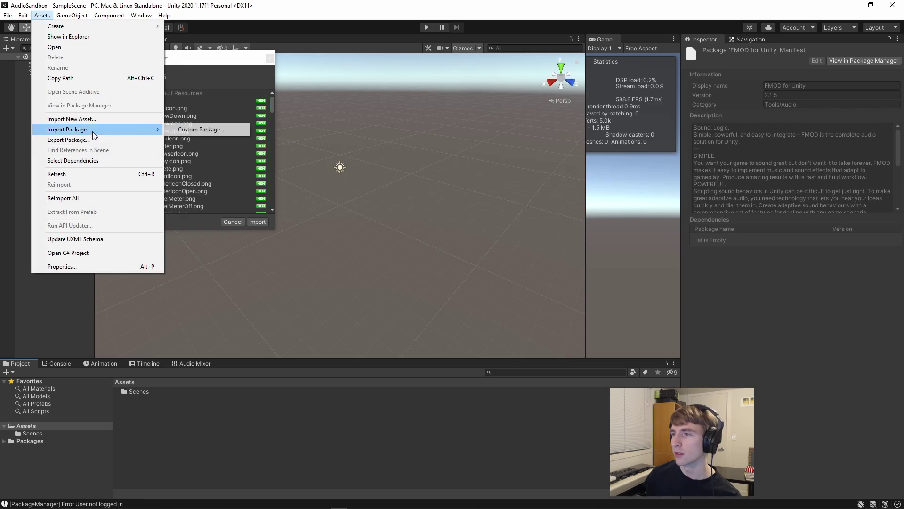
pyautogui.click(198, 132)
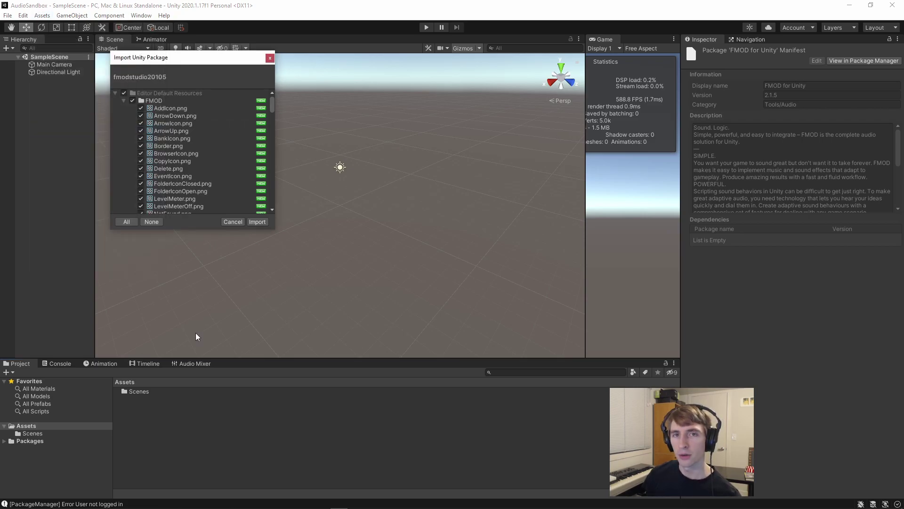
pyautogui.scroll(-10, 200, 159)
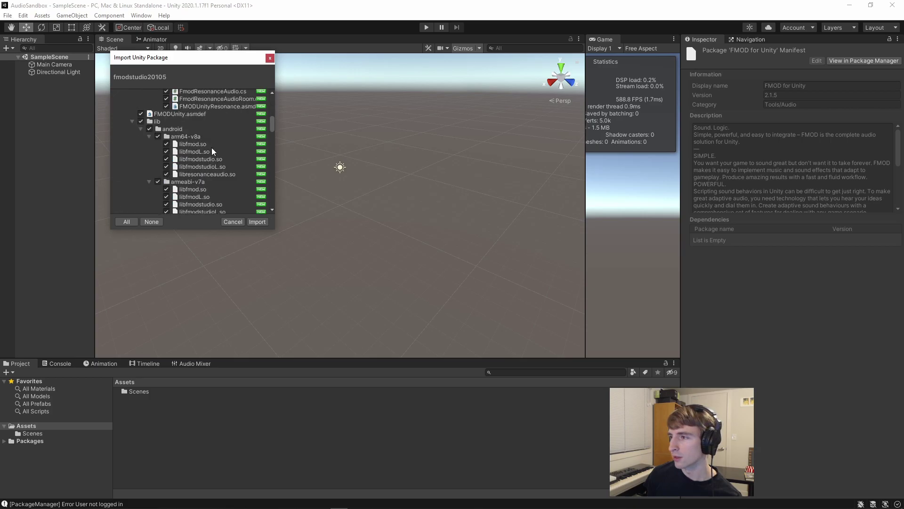
pyautogui.scroll(-15, 212, 151)
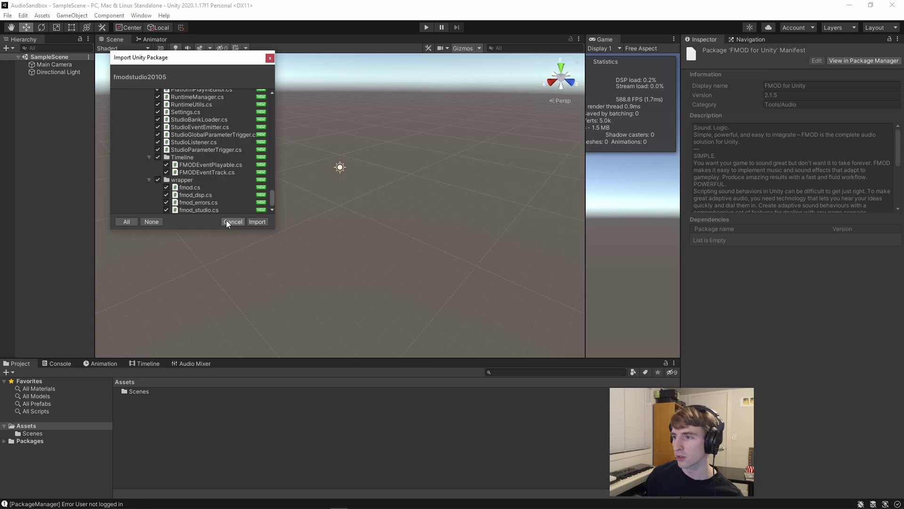
pyautogui.scroll(20, 202, 158)
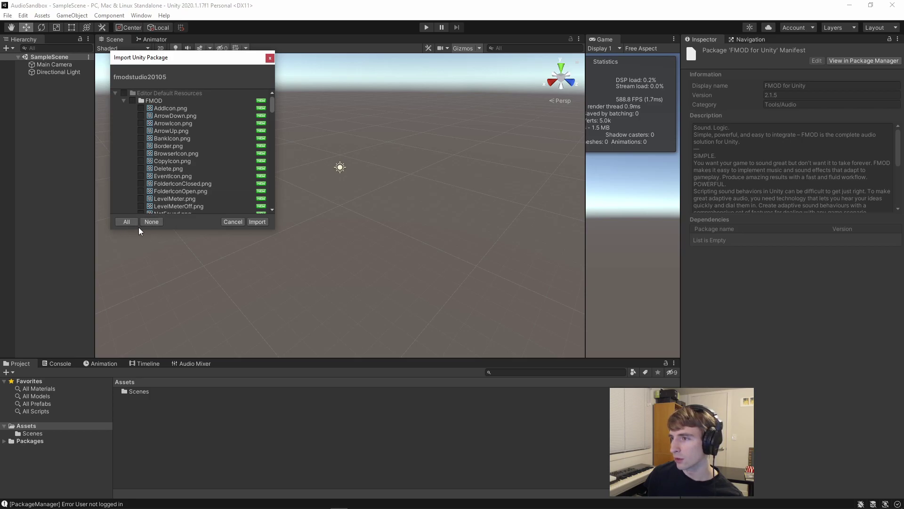
# Step: Import all FMOD package files and create an FMODBanks folder under Assets
pyautogui.click(260, 220)
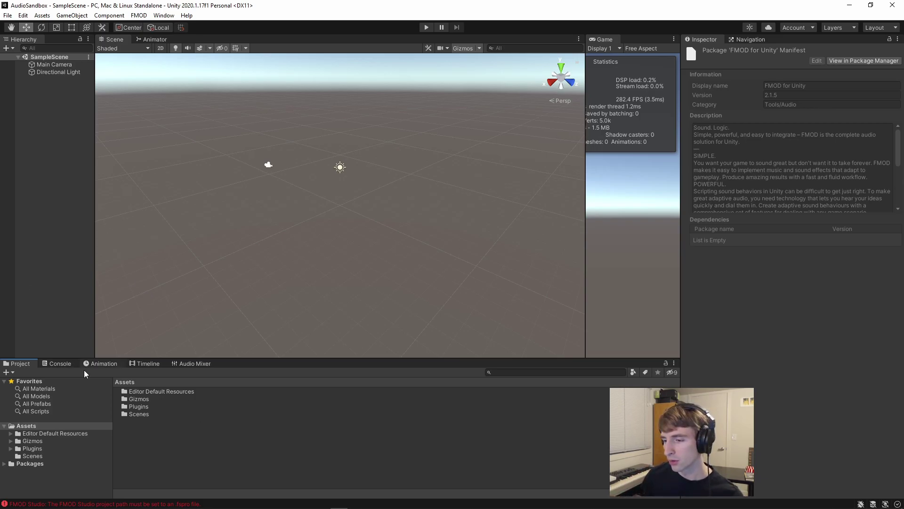
pyautogui.click(29, 426)
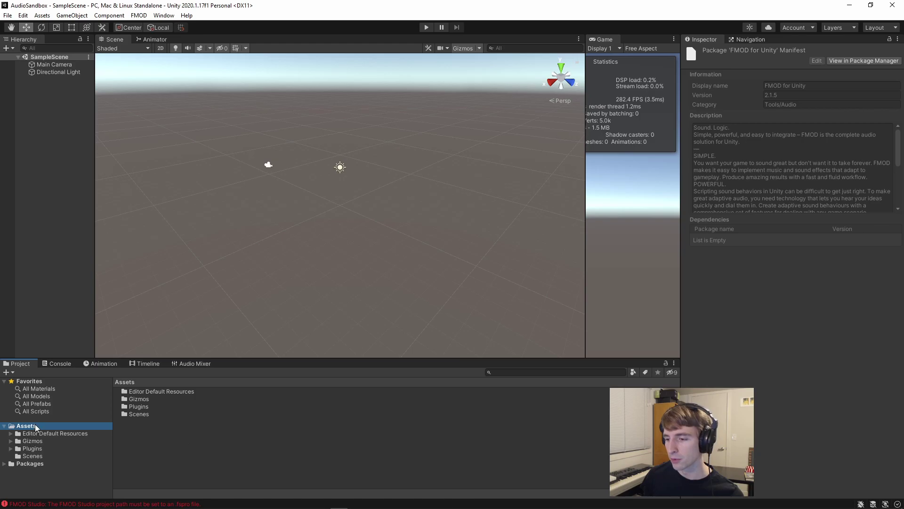
pyautogui.rightClick(36, 426)
pyautogui.moveTo(121, 176)
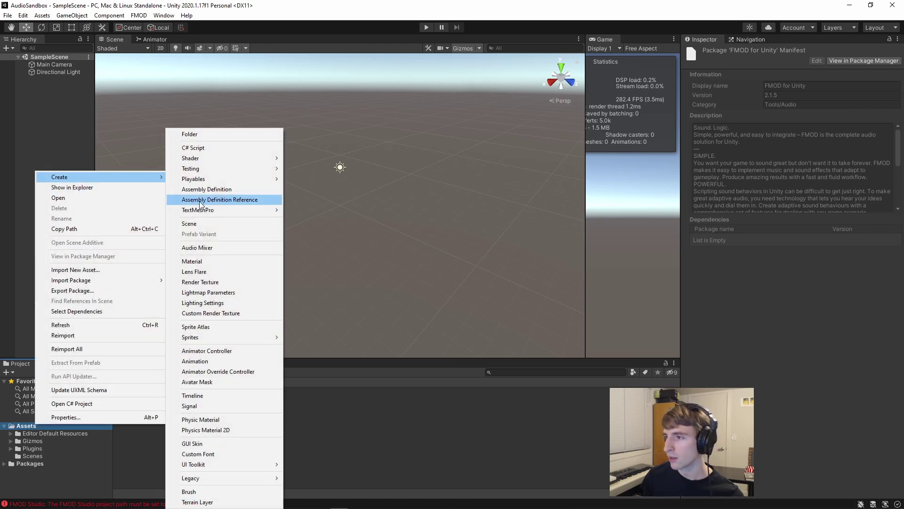
pyautogui.click(215, 134)
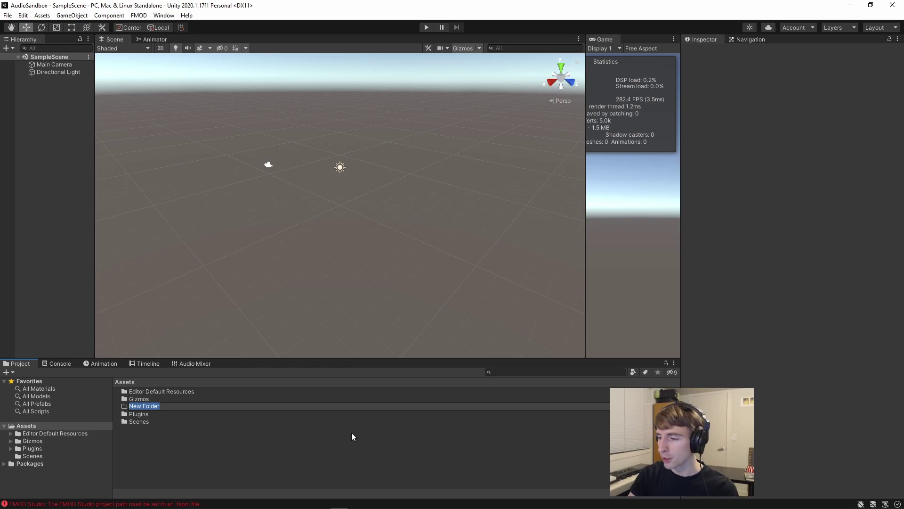
pyautogui.write('FMODBanks')
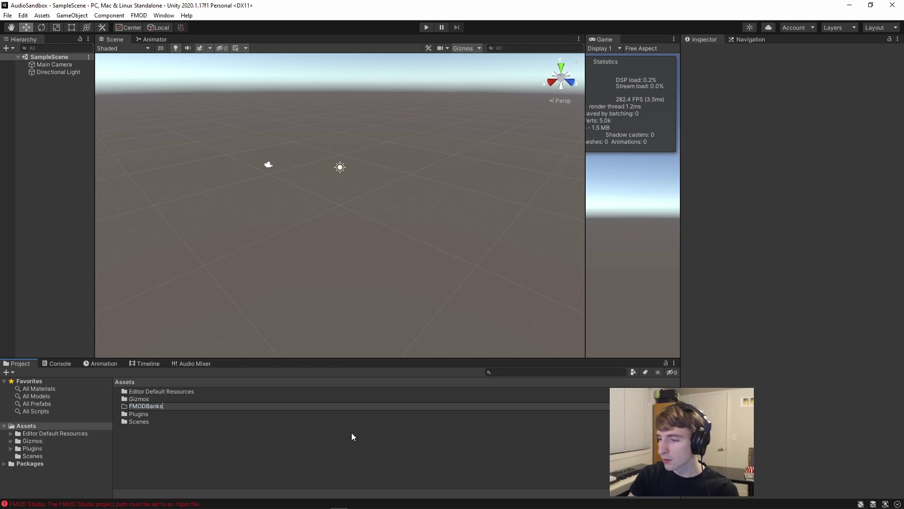
pyautogui.press('Return')
pyautogui.hotkey('alt', 'Tab')
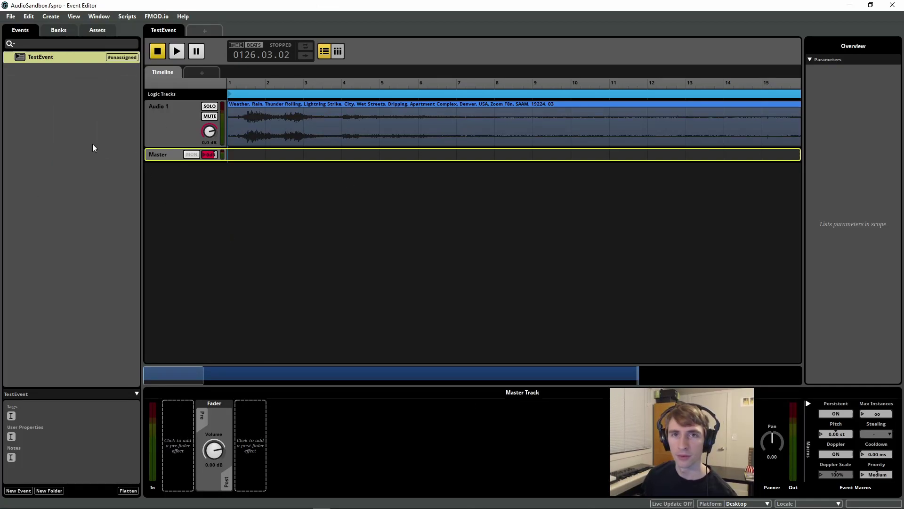
# Step: Play and stop TestEvent to audition it, then assign it to the Master bank
pyautogui.click(177, 55)
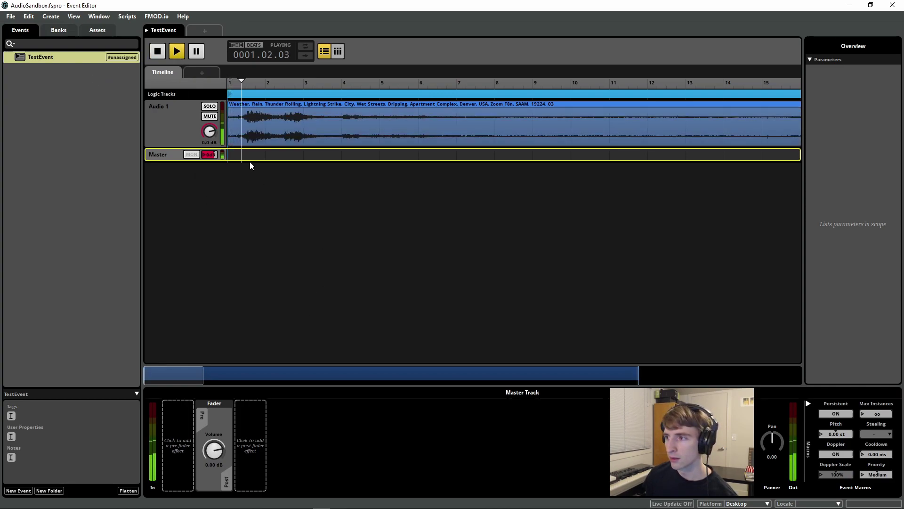
pyautogui.click(159, 53)
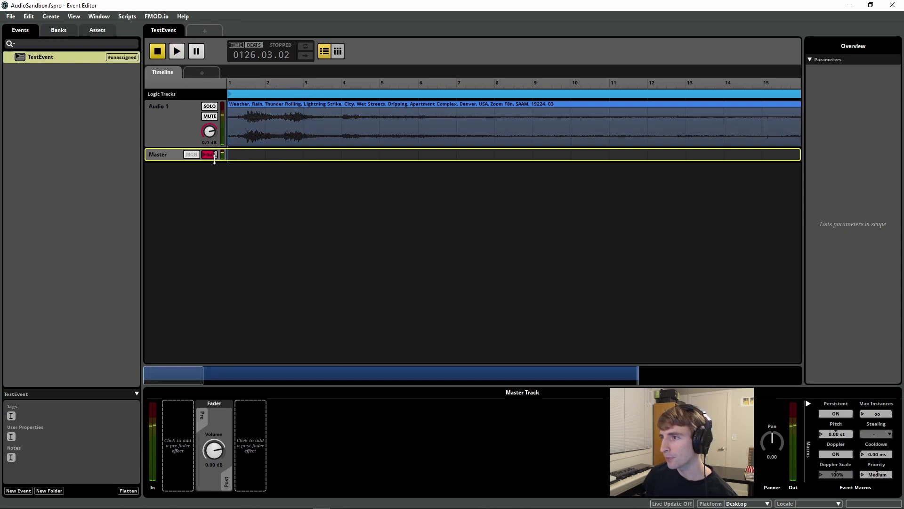
pyautogui.rightClick(107, 58)
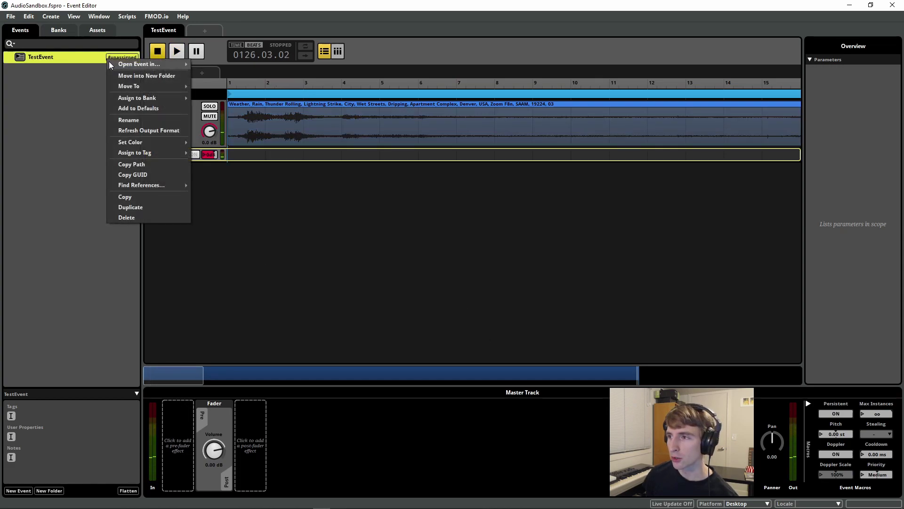
pyautogui.moveTo(157, 97)
pyautogui.moveTo(213, 96)
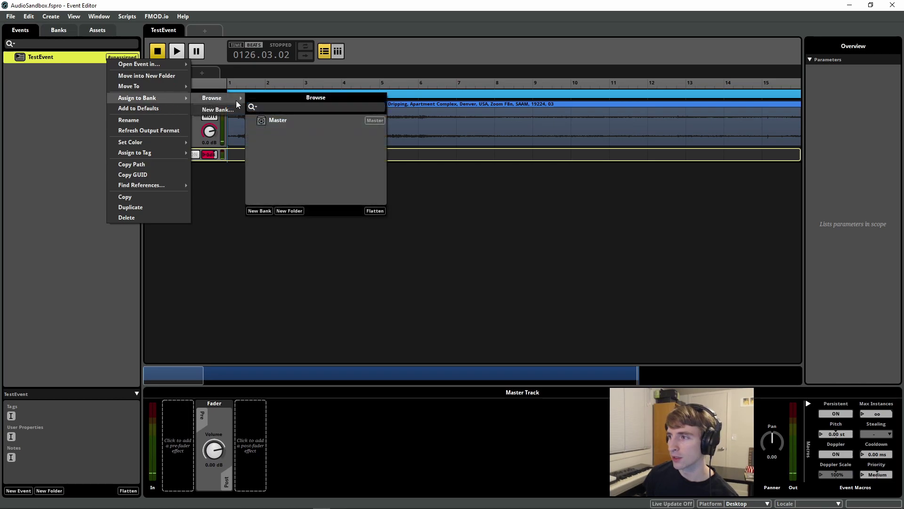
pyautogui.click(281, 120)
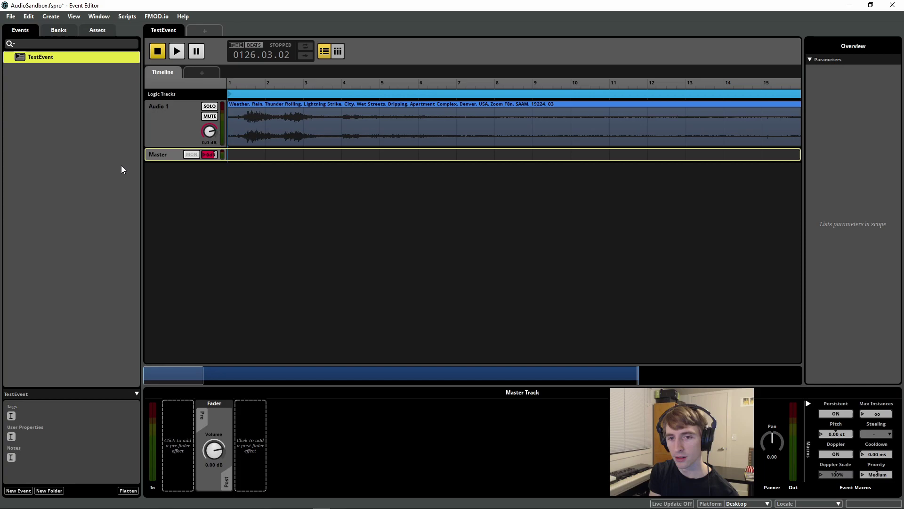
# Step: Set the banks output directory in FMOD Studio preferences to the FMODBanks path
pyautogui.click(28, 17)
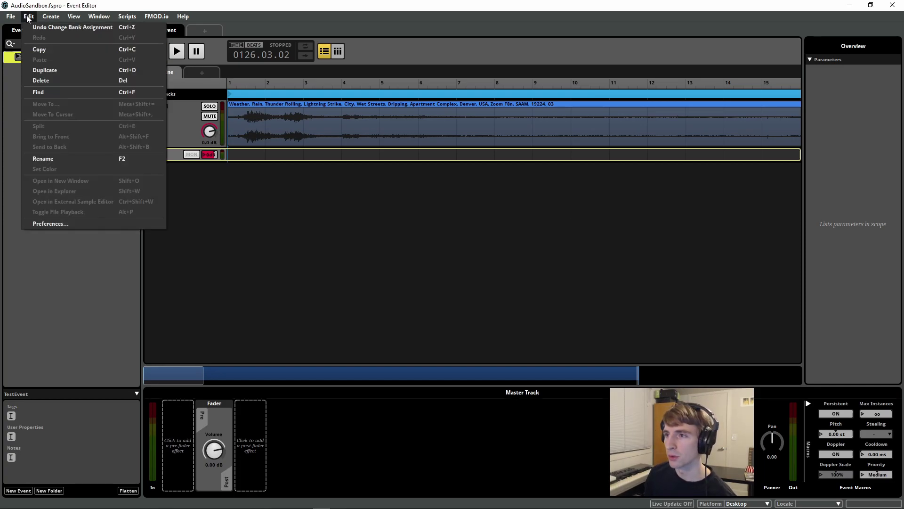
pyautogui.click(63, 221)
pyautogui.click(377, 136)
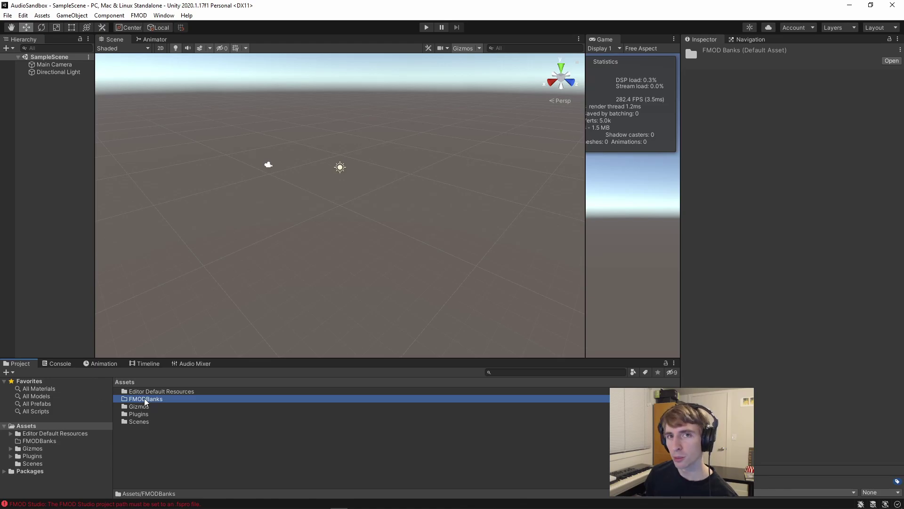
pyautogui.moveTo(341, 494)
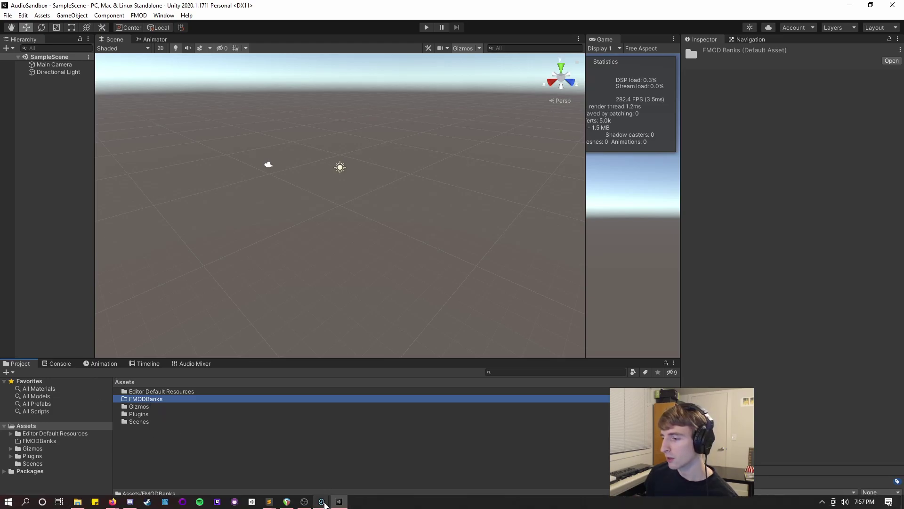
pyautogui.click(373, 457)
pyautogui.click(465, 161)
pyautogui.write('D:/Unity Projects/AudioSandbox/Assets/FMODBanks')
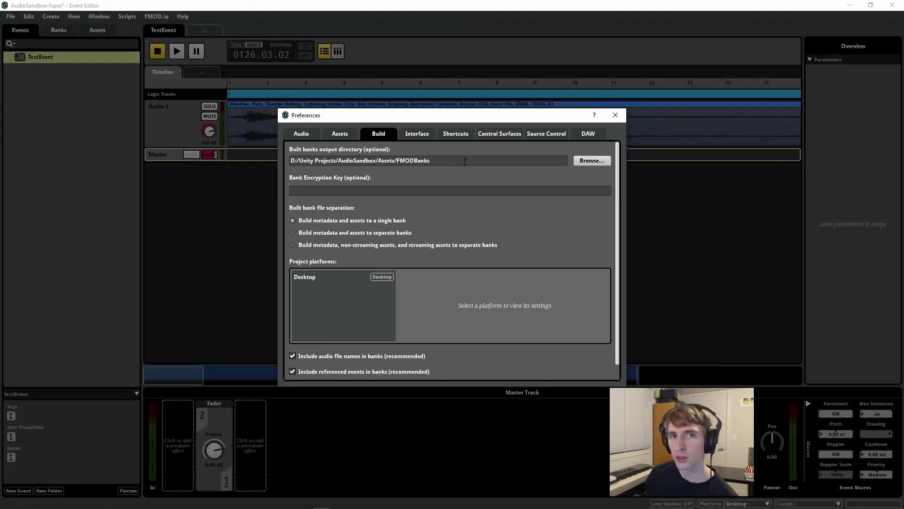
pyautogui.hotkey('ctrl', 'a')
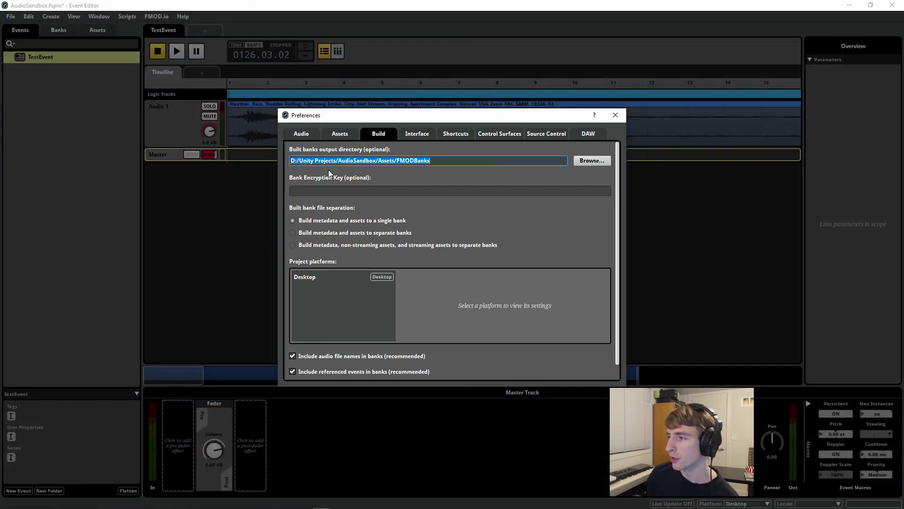
pyautogui.click(615, 115)
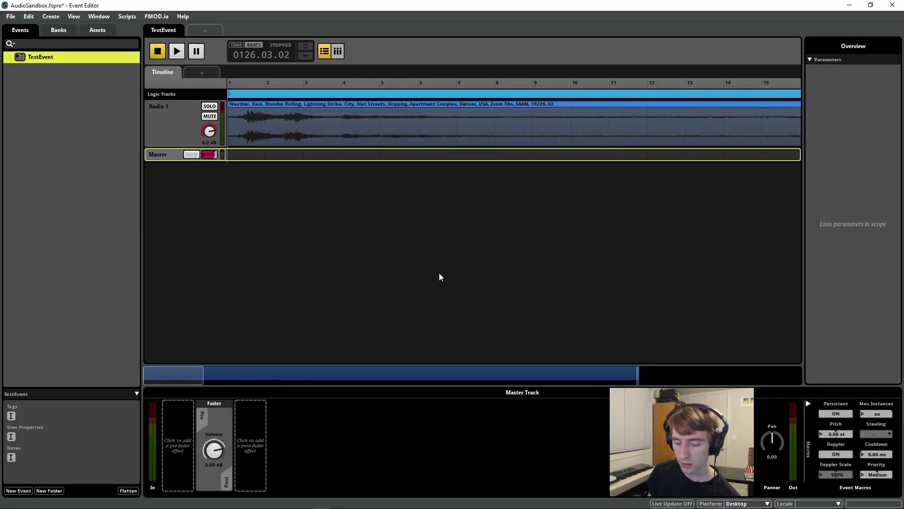
# Step: Save the AudioSandbox project and build the Master bank for Desktop with F7
pyautogui.hotkey('ctrl', 's')
pyautogui.click(9, 17)
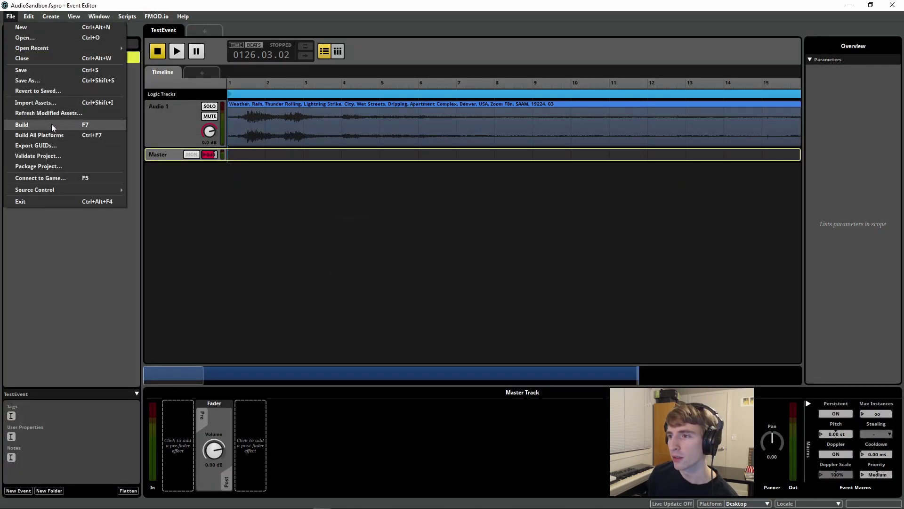
pyautogui.click(92, 158)
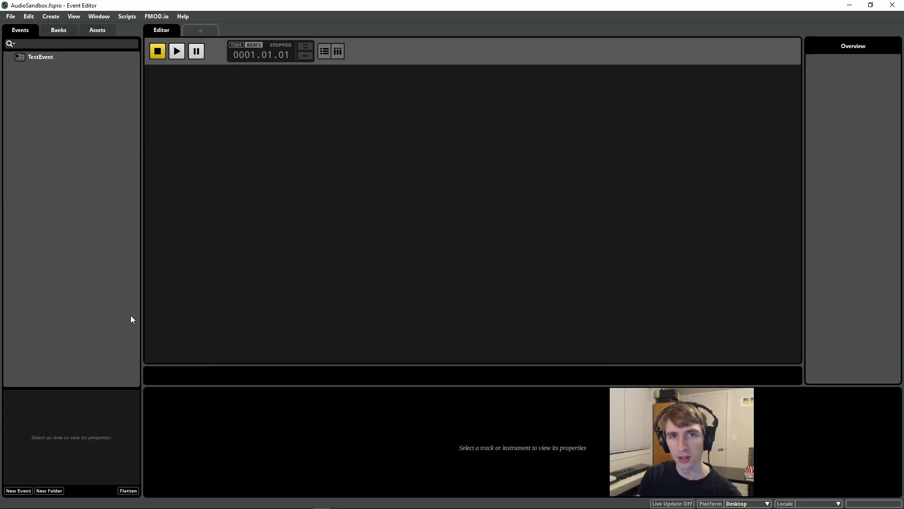
pyautogui.press('F7')
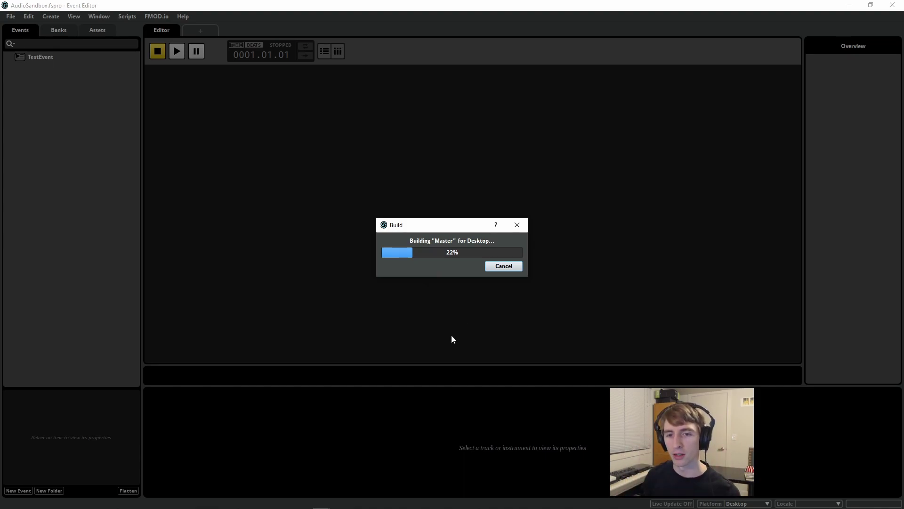
pyautogui.hotkey('alt', 'Tab')
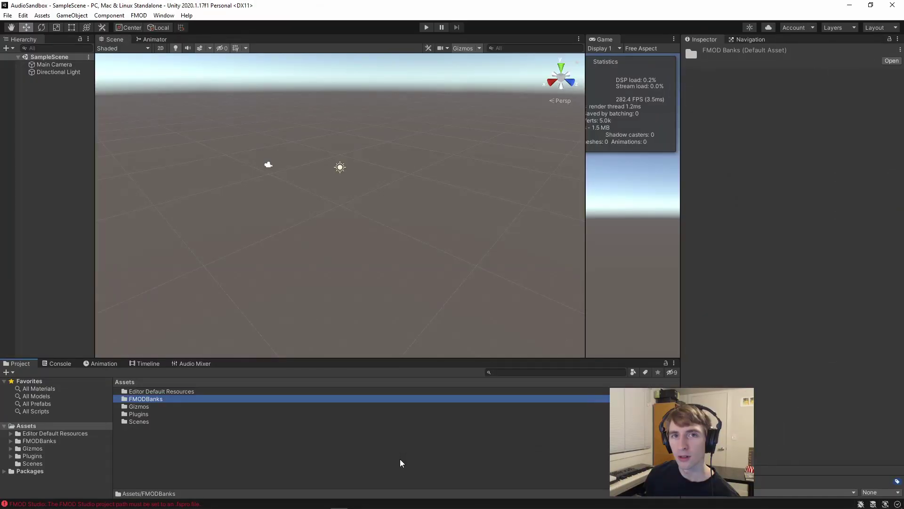
# Step: Open FMODBanks/Desktop to show the built Master and Master.strings banks
pyautogui.doubleClick(144, 400)
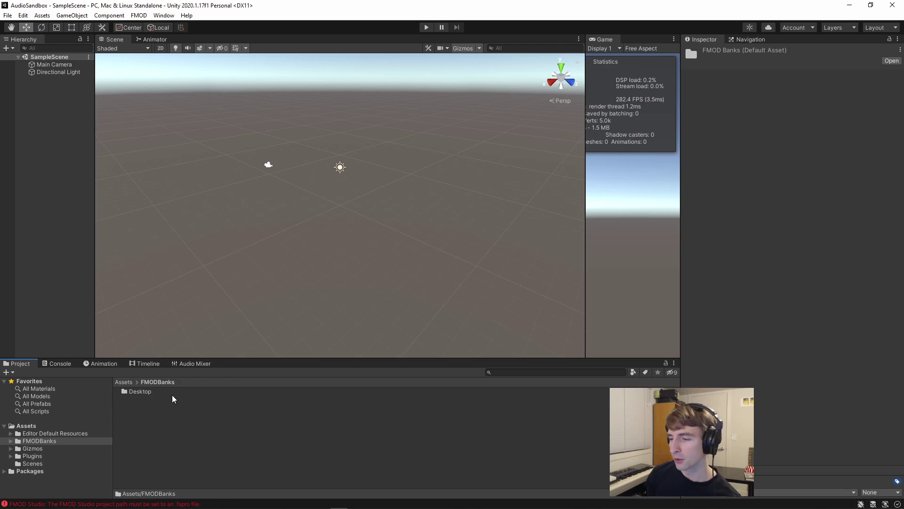
pyautogui.click(140, 393)
pyautogui.doubleClick(141, 392)
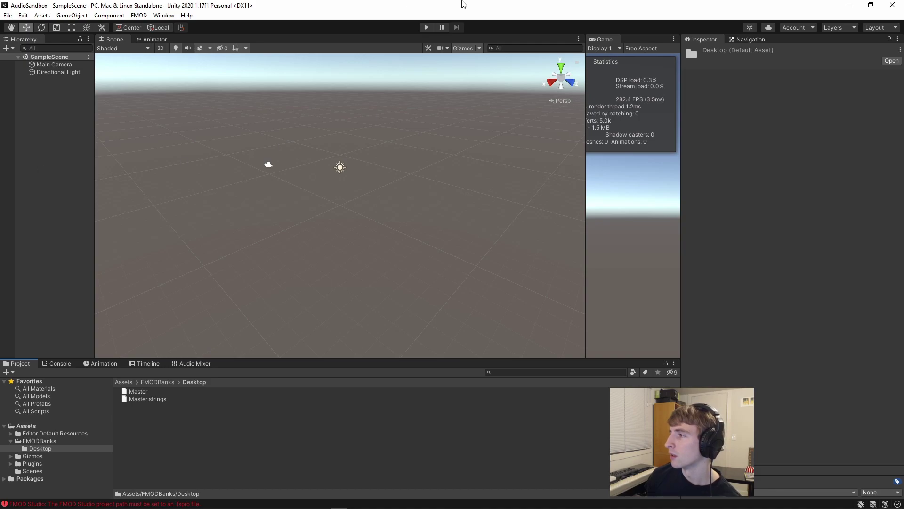
# Step: Run a brief play-mode test, widening the Game view while it runs
pyautogui.click(426, 28)
pyautogui.moveTo(586, 235); pyautogui.dragTo(312, 246)
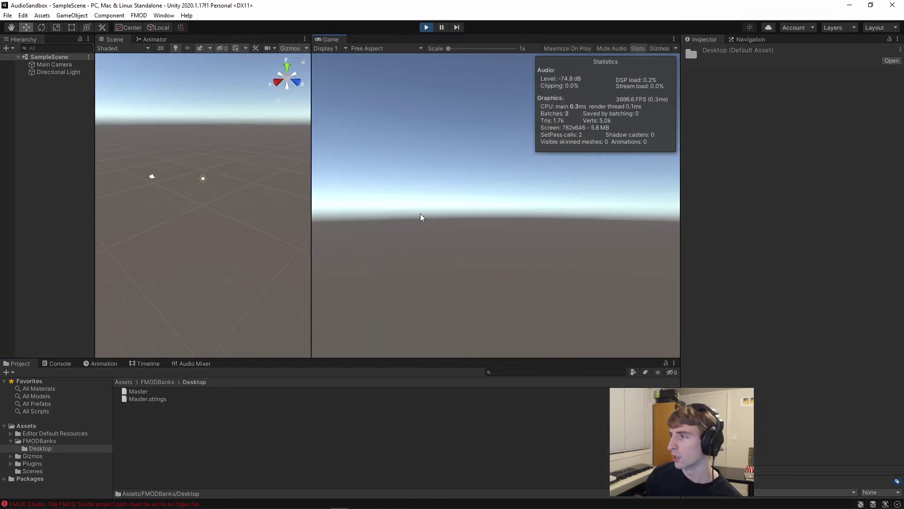
pyautogui.click(425, 26)
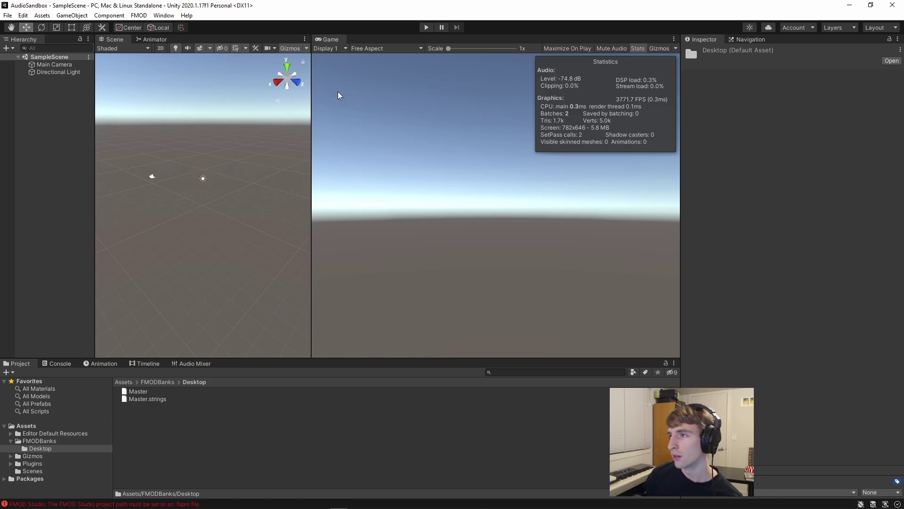
# Step: Set FMOD Studio to Single Platform Build from Assets/FMODBanks/Desktop and clear the Console messages
pyautogui.click(140, 16)
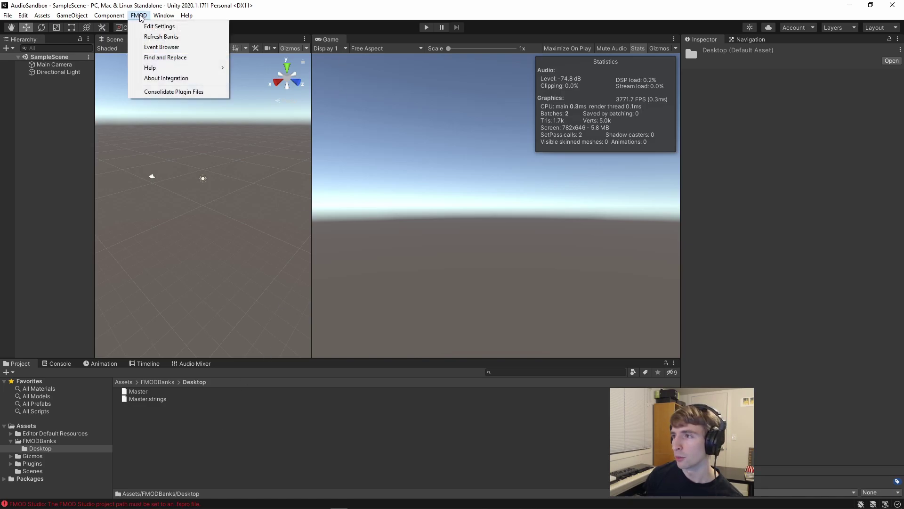
pyautogui.click(160, 27)
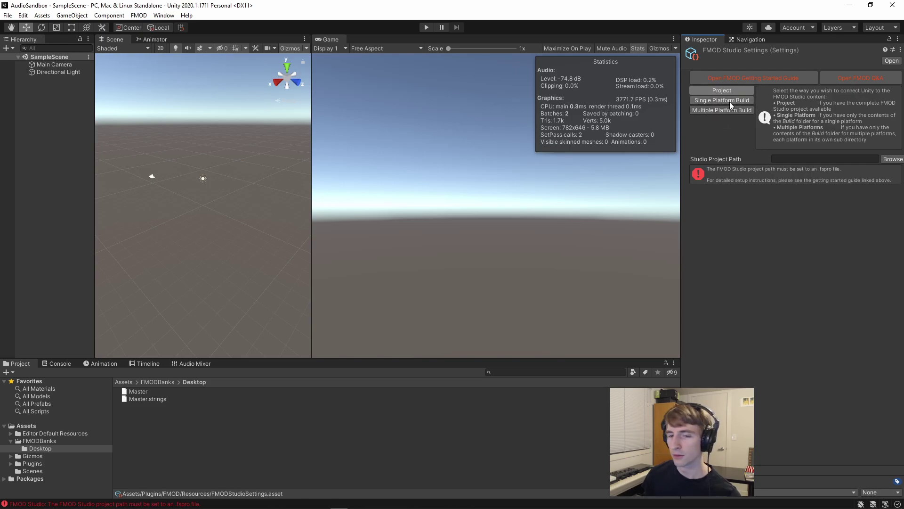
pyautogui.click(730, 101)
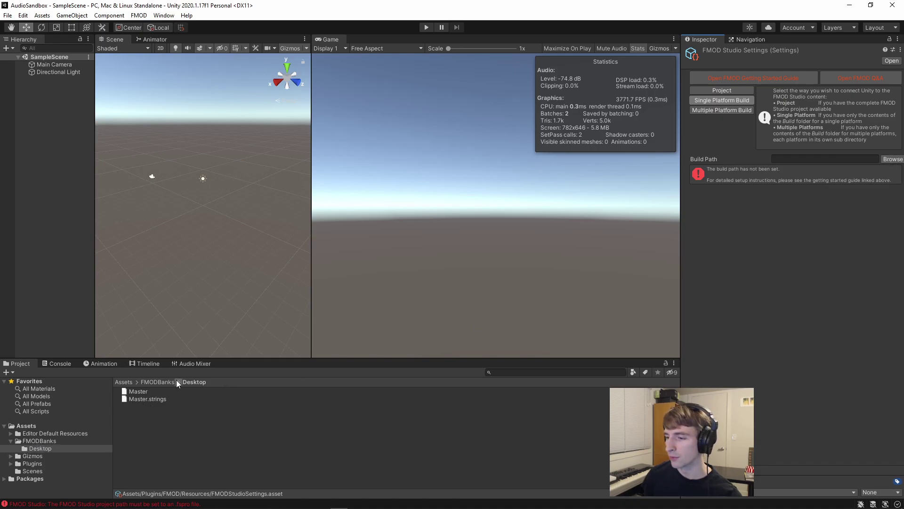
pyautogui.click(885, 160)
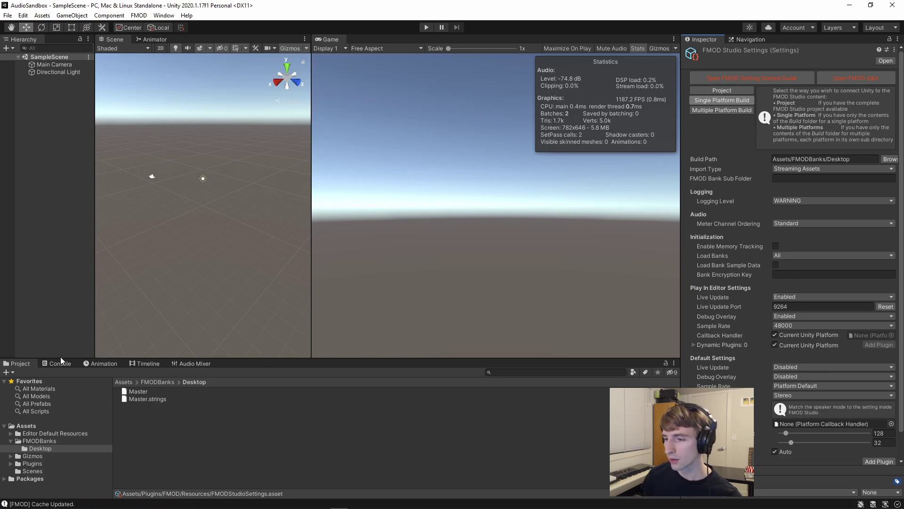
pyautogui.click(60, 364)
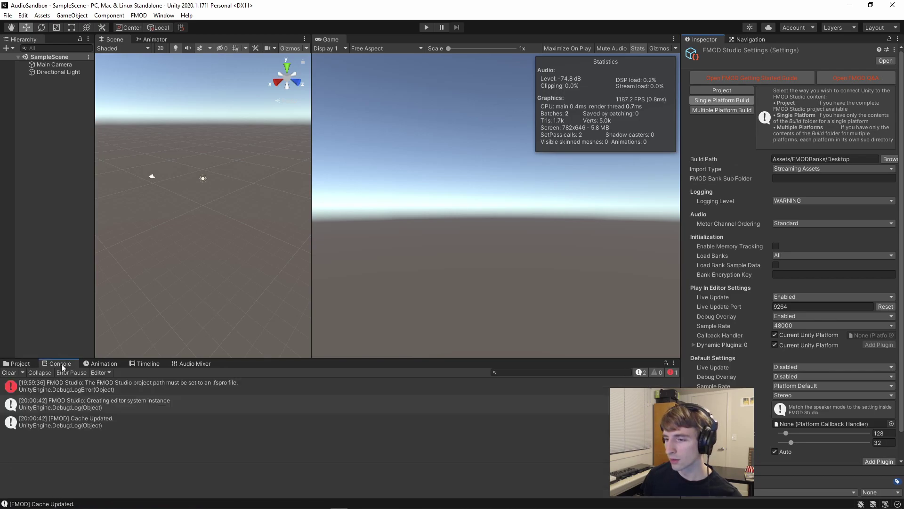
pyautogui.click(9, 372)
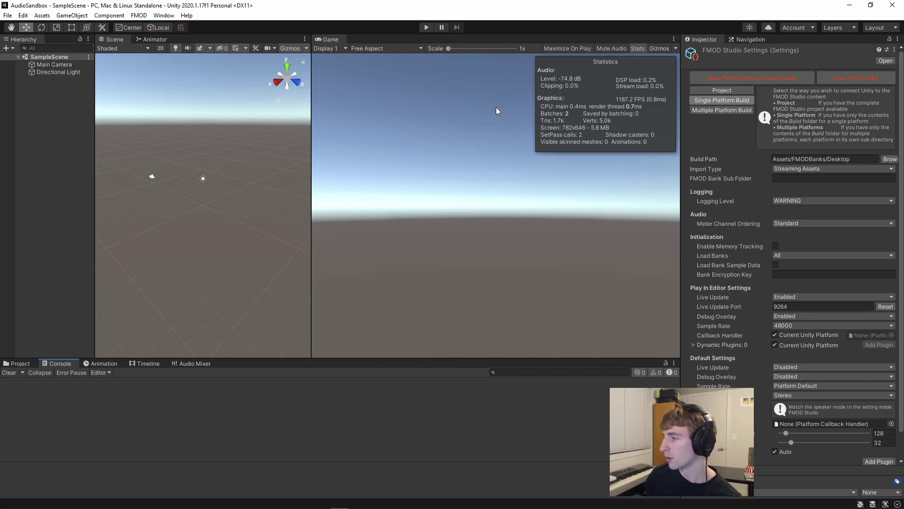
# Step: Run and stop a quick Play test, then select Main Camera in the Hierarchy
pyautogui.click(425, 26)
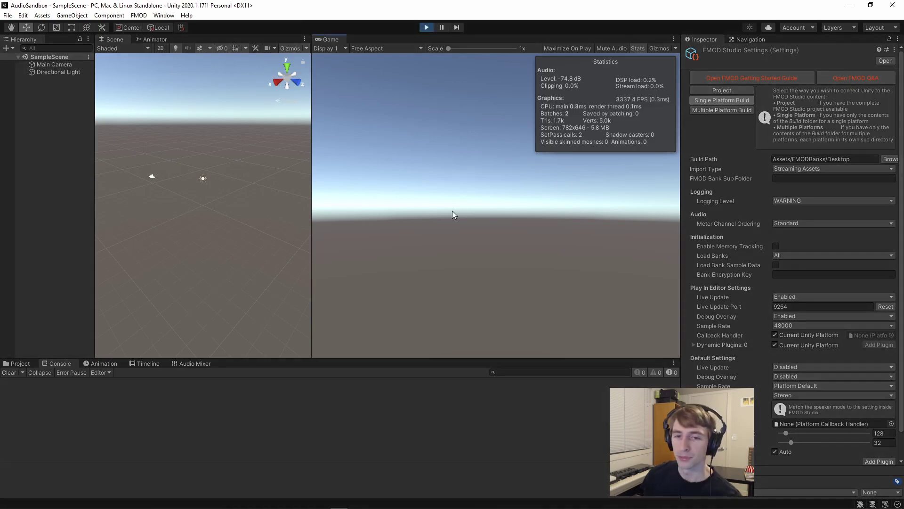
pyautogui.click(425, 27)
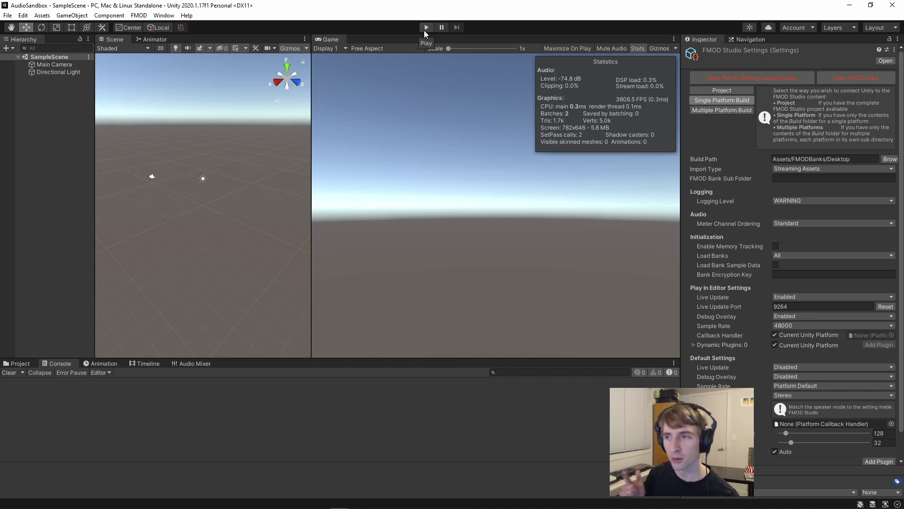
pyautogui.click(46, 115)
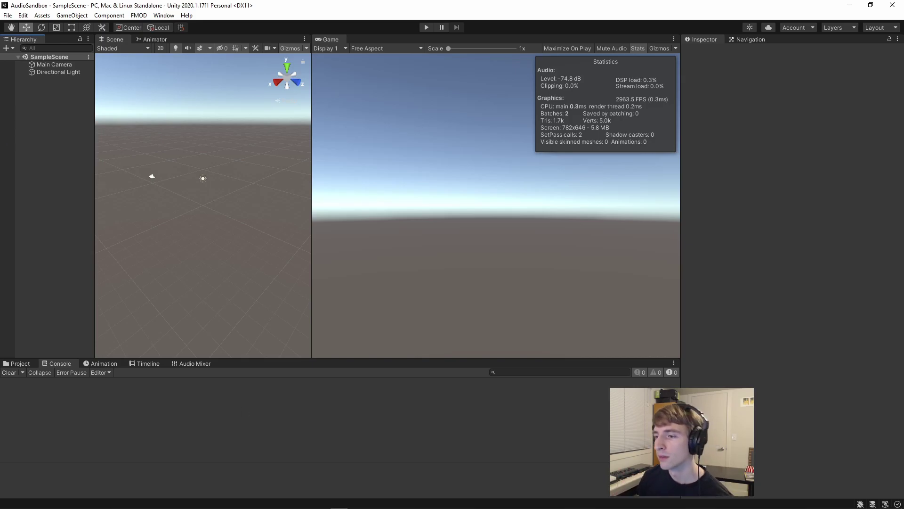
pyautogui.click(66, 65)
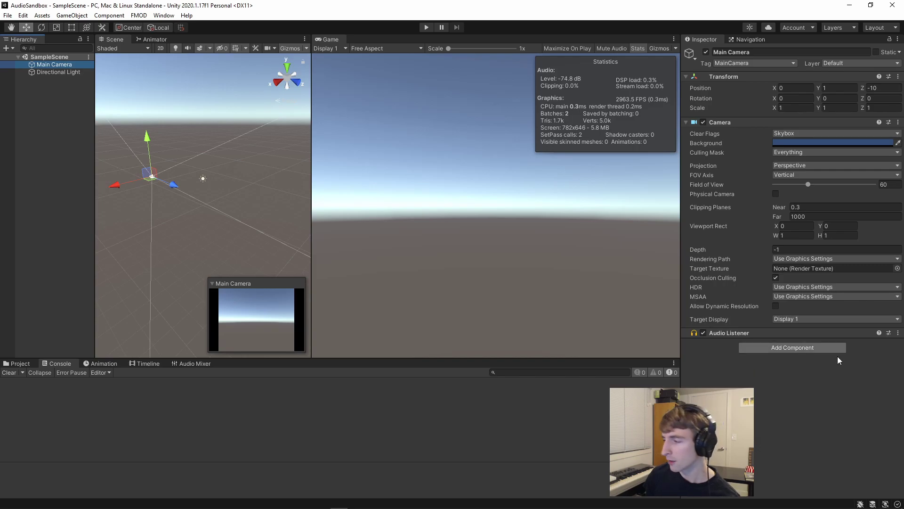
# Step: Add an FMOD Studio Listener component to Main Camera by searching 'fmod listener'
pyautogui.click(763, 348)
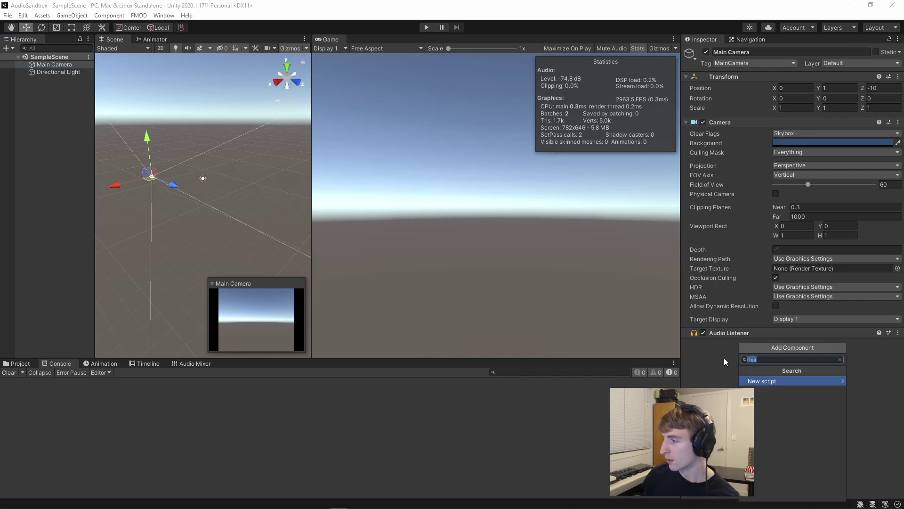
pyautogui.write('fmod')
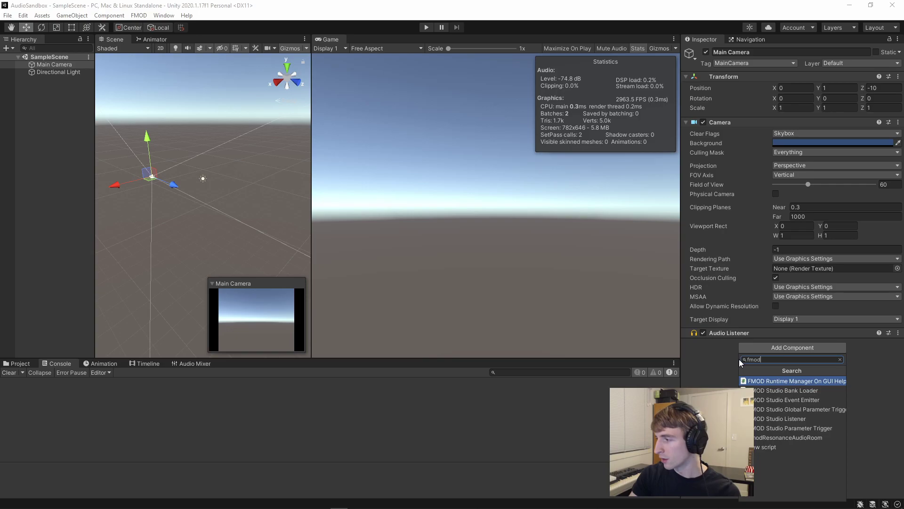
pyautogui.write(' listener')
pyautogui.press('Return')
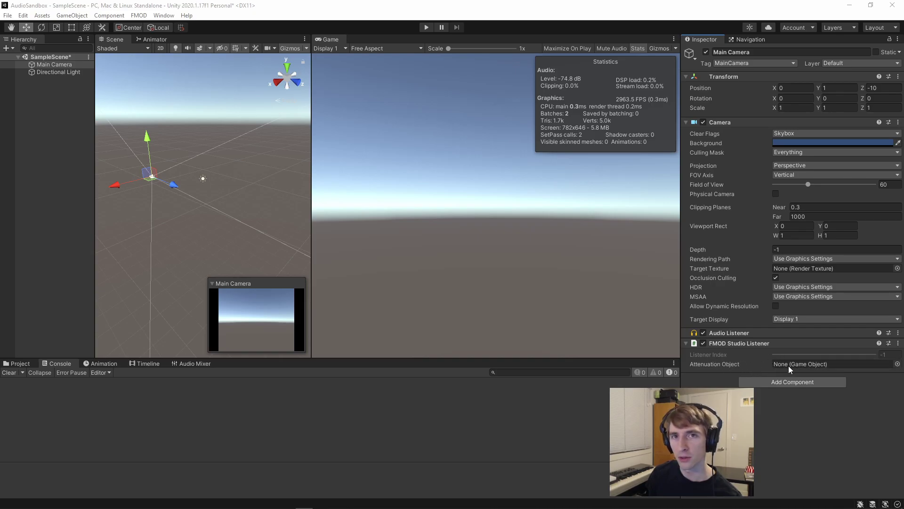
# Step: Create an empty GameObject in the Hierarchy and name it AudioManager
pyautogui.rightClick(50, 132)
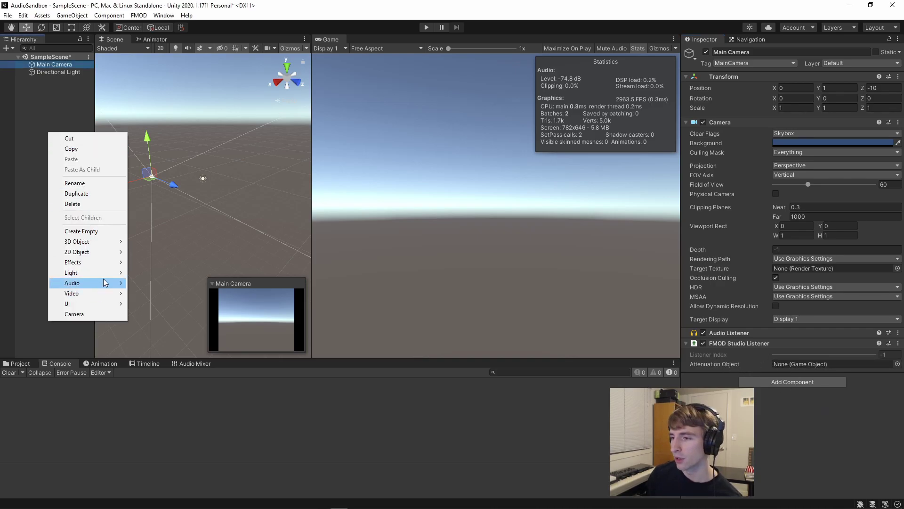
pyautogui.click(113, 233)
pyautogui.click(756, 53)
pyautogui.write('AS')
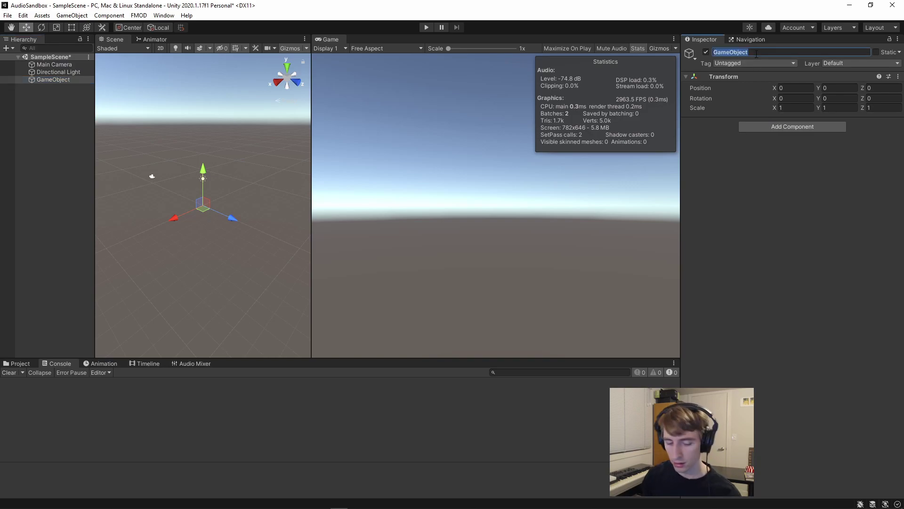
pyautogui.press('BackSpace')
pyautogui.write('udioManager')
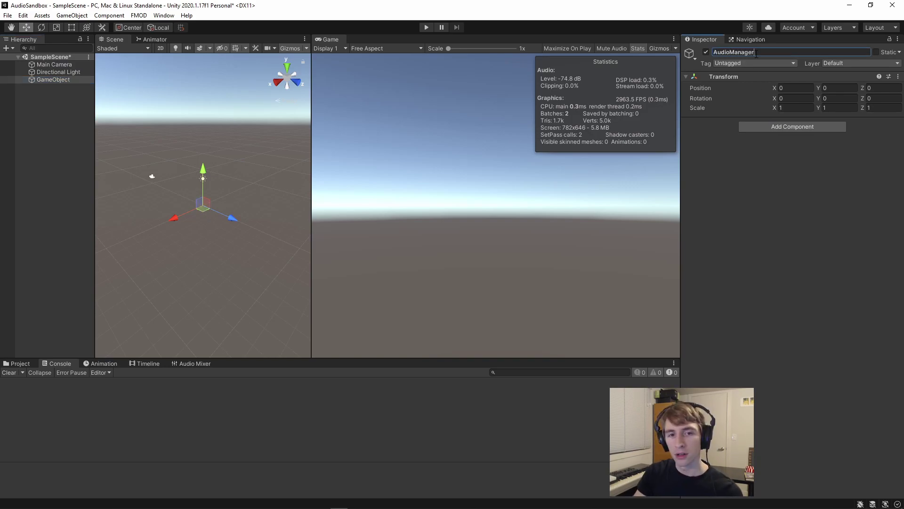
# Step: Add an FMOD Studio Bank Loader that loads on Object Start and unloads on Object Destroy
pyautogui.click(786, 127)
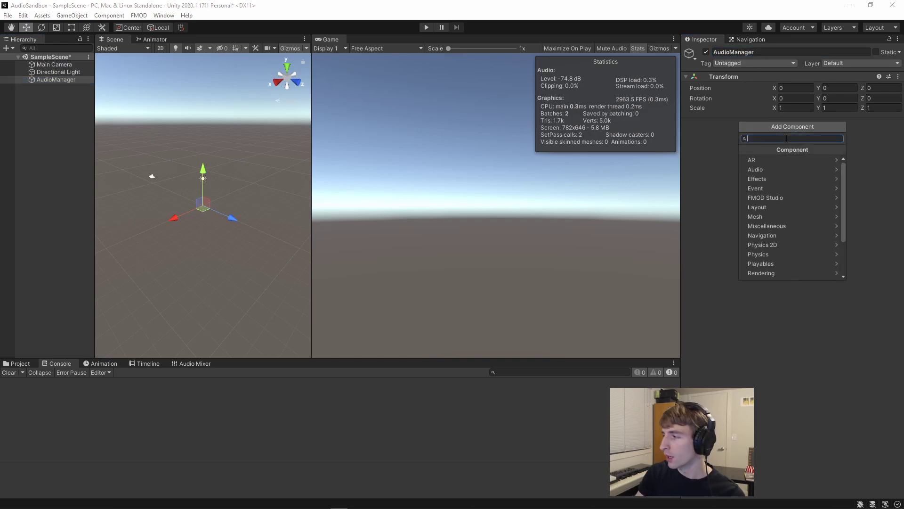
pyautogui.write('bank')
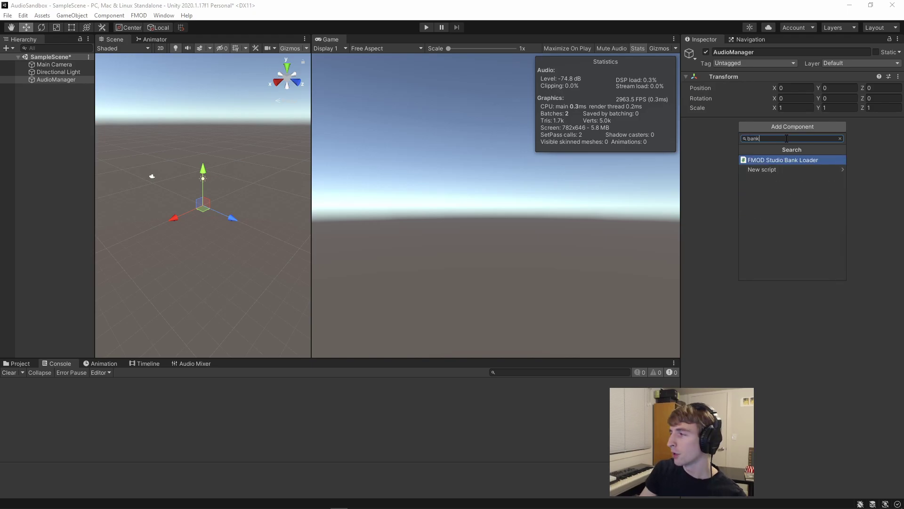
pyautogui.press('Return')
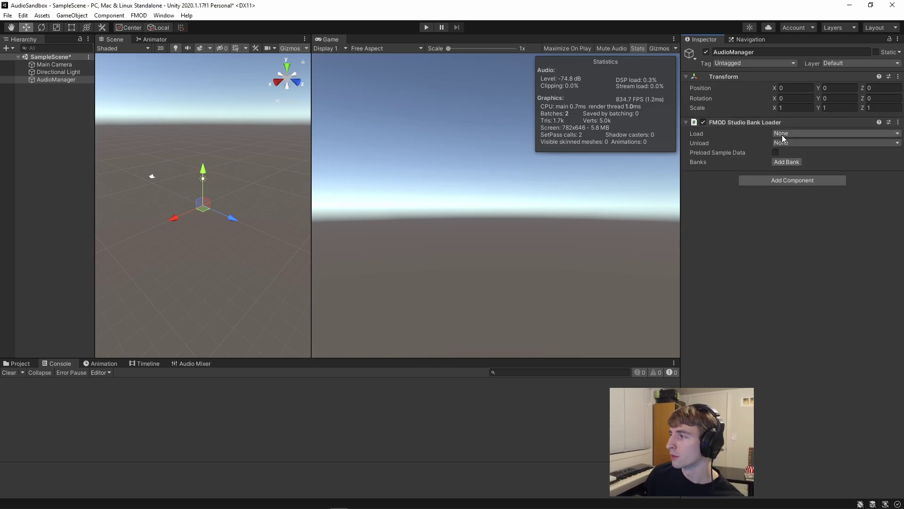
pyautogui.click(781, 135)
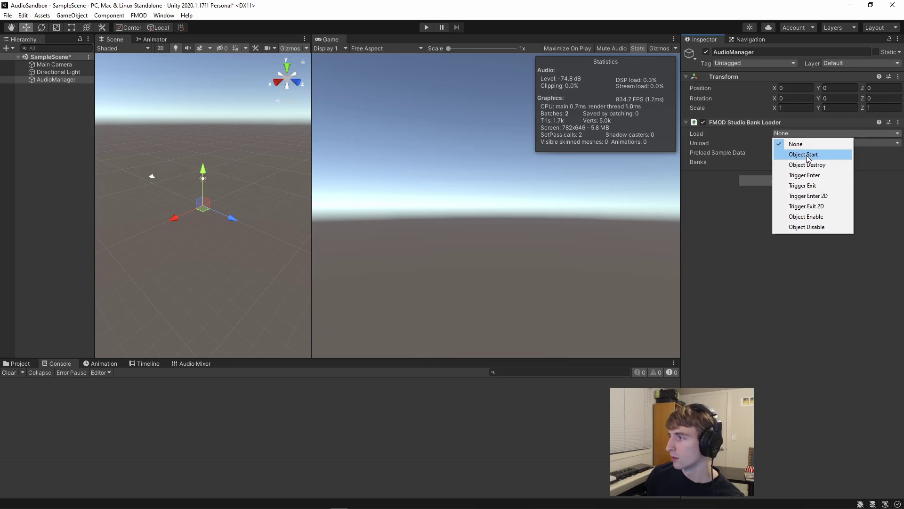
pyautogui.click(803, 154)
pyautogui.click(801, 142)
pyautogui.click(808, 174)
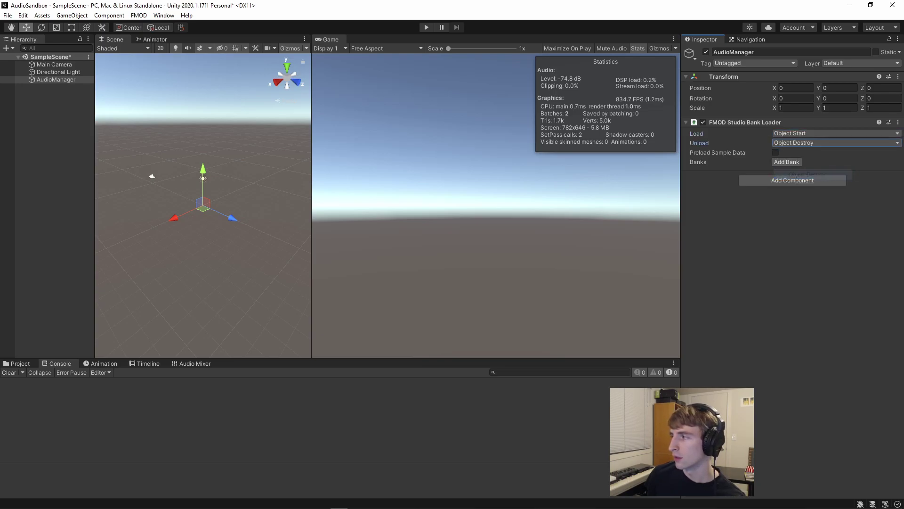
# Step: Add the Master bank to the Bank Loader's list
pyautogui.click(775, 162)
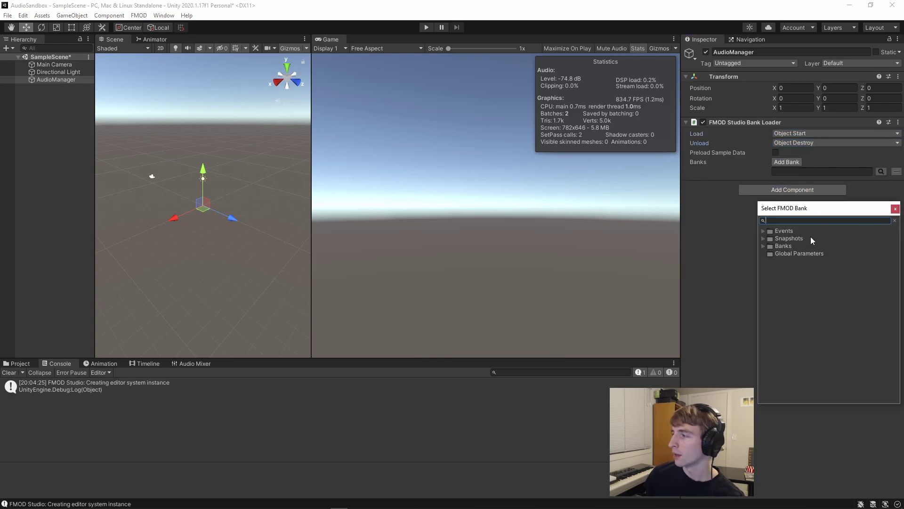
pyautogui.click(768, 244)
pyautogui.click(768, 253)
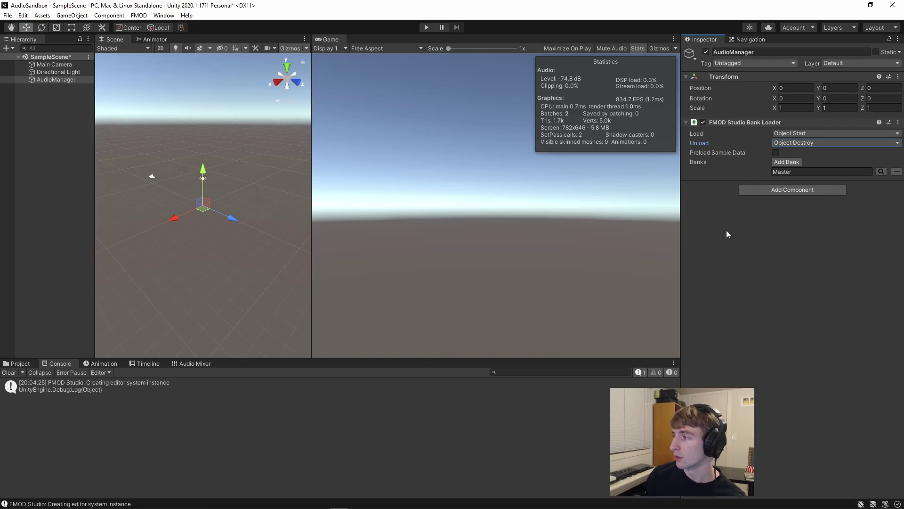
# Step: Add an FMOD Studio Event Emitter to AudioManager and assign event:/TestEvent
pyautogui.click(785, 192)
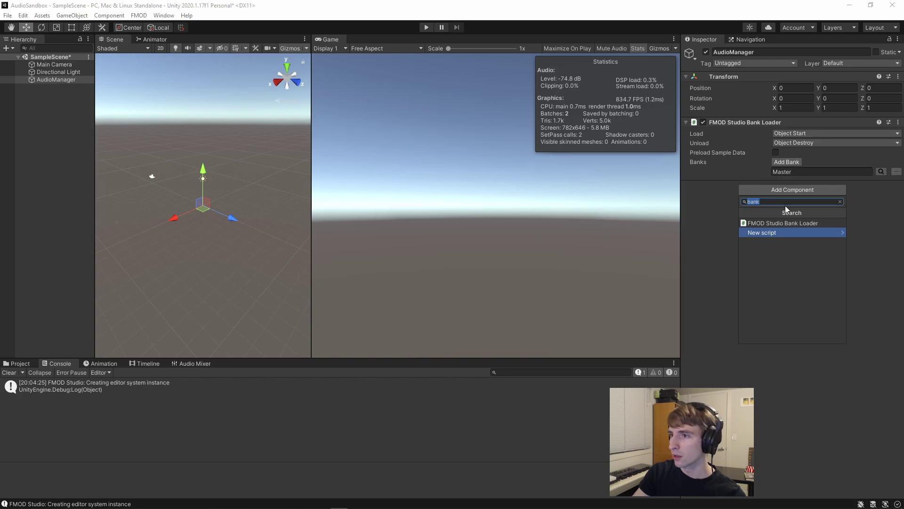
pyautogui.write('fmod')
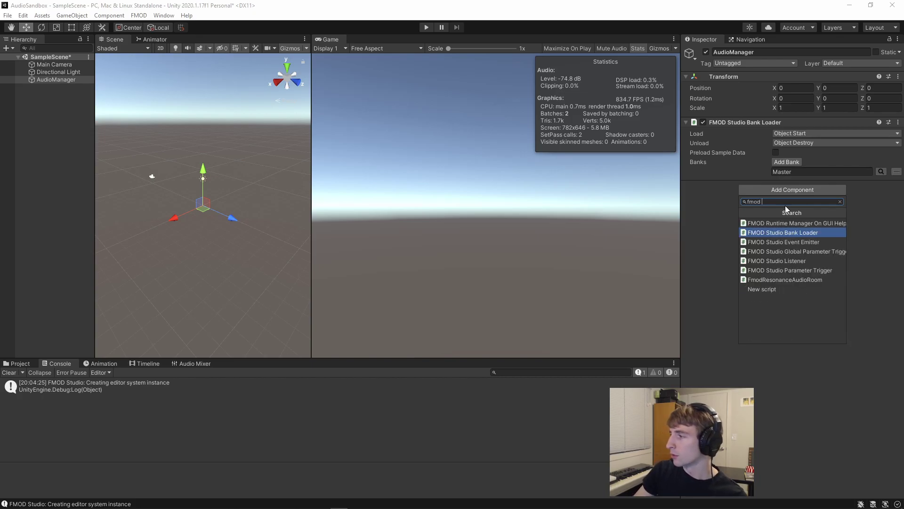
pyautogui.press('Down')
pyautogui.press('Return')
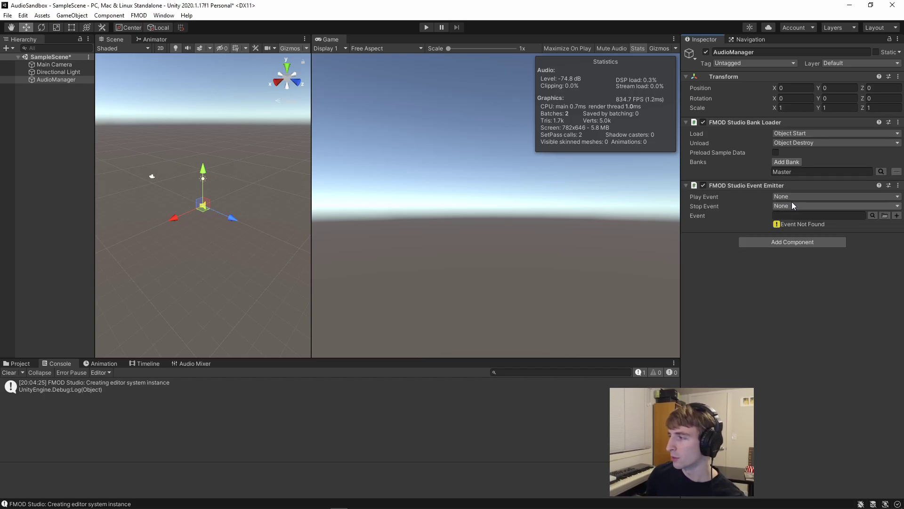
pyautogui.click(873, 215)
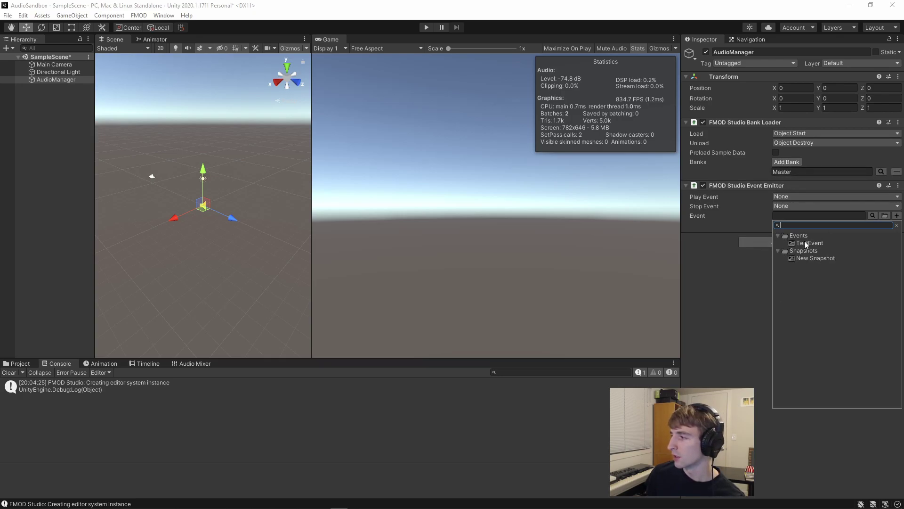
pyautogui.doubleClick(806, 244)
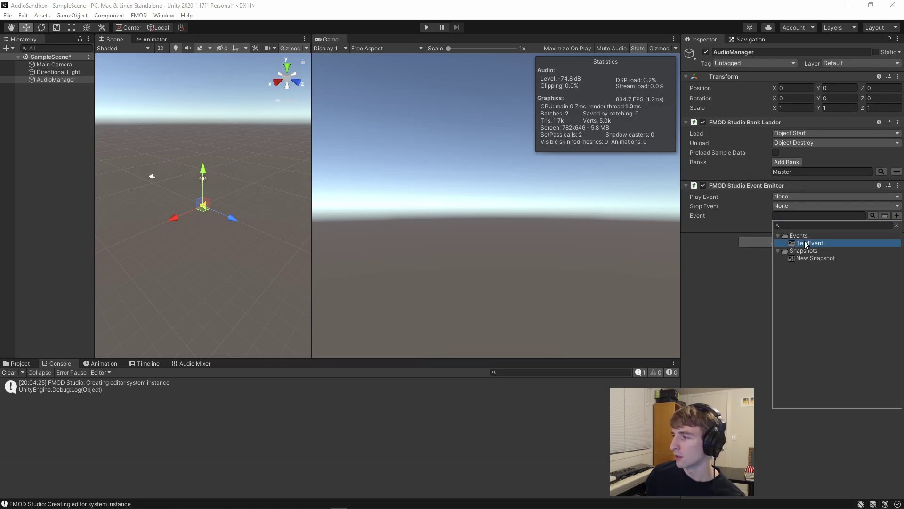
# Step: Set the emitter's Play Event to Object Start and Stop Event to Object Destroy
pyautogui.click(804, 196)
pyautogui.click(804, 216)
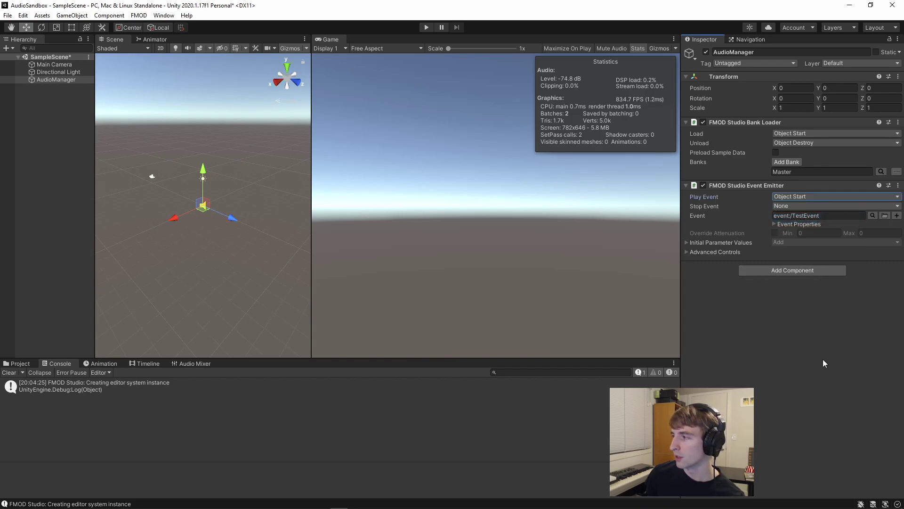
pyautogui.click(773, 206)
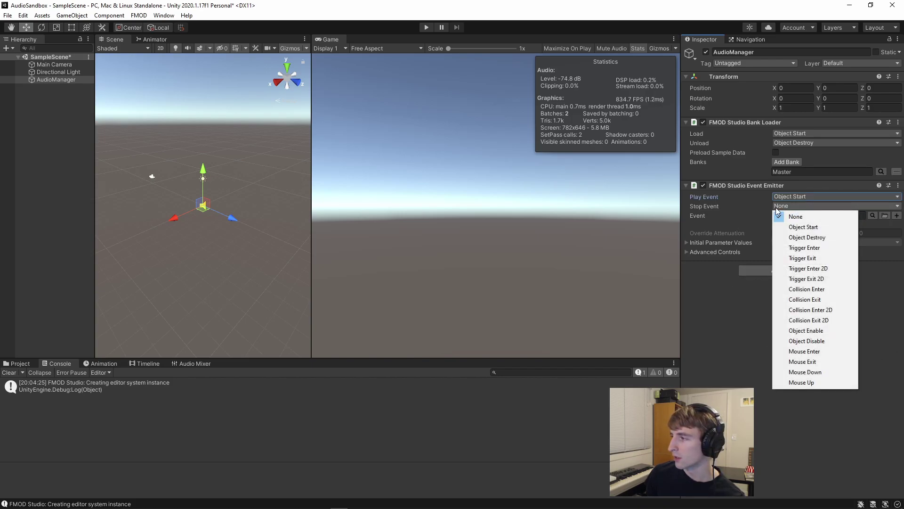
pyautogui.click(803, 237)
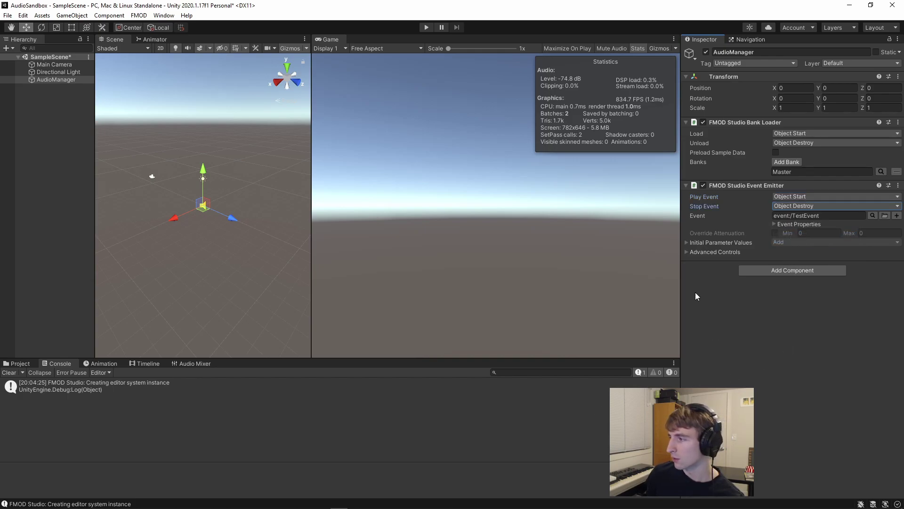
# Step: Test-run the scene to hear TestEvent, then set FMOD's Debug Overlay to Disabled
pyautogui.click(425, 27)
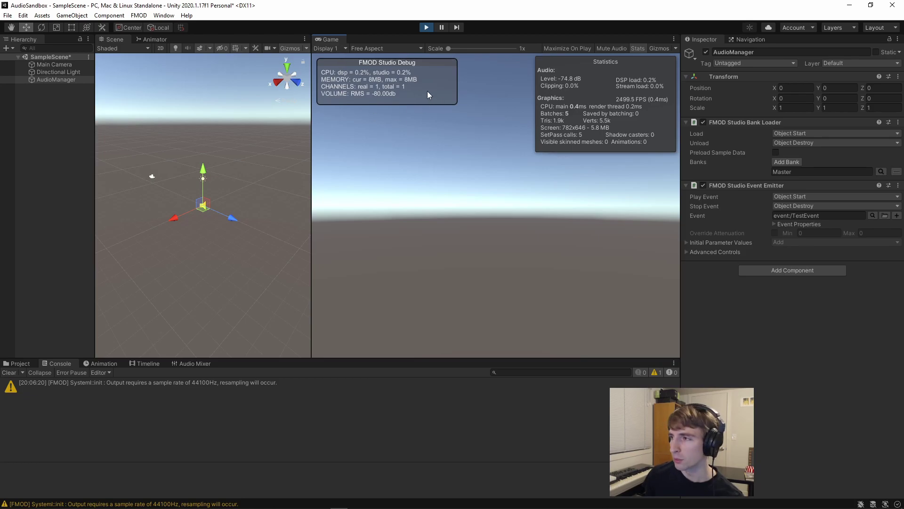
pyautogui.click(426, 27)
pyautogui.click(138, 16)
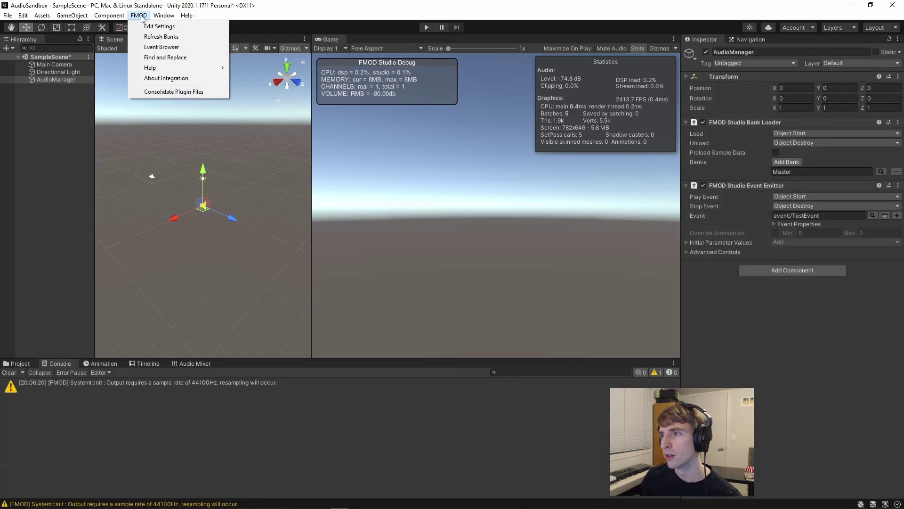
pyautogui.click(151, 24)
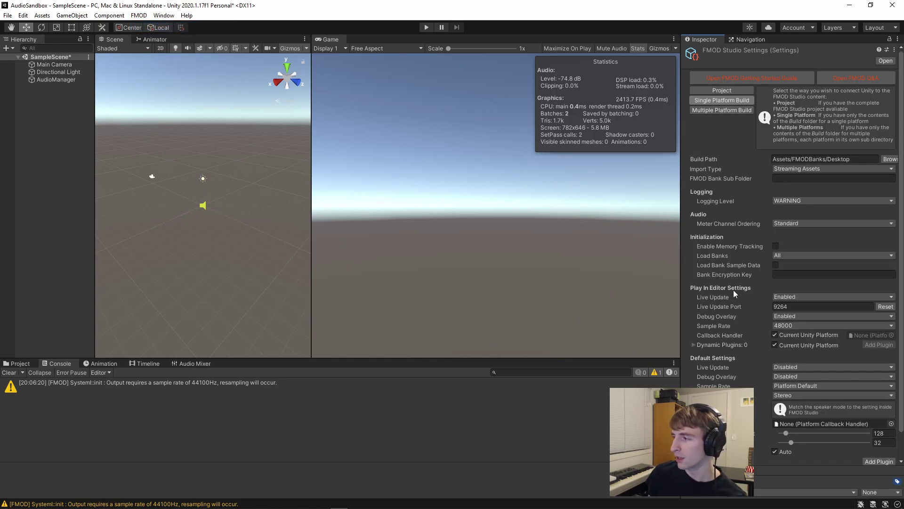
pyautogui.click(775, 316)
pyautogui.click(791, 336)
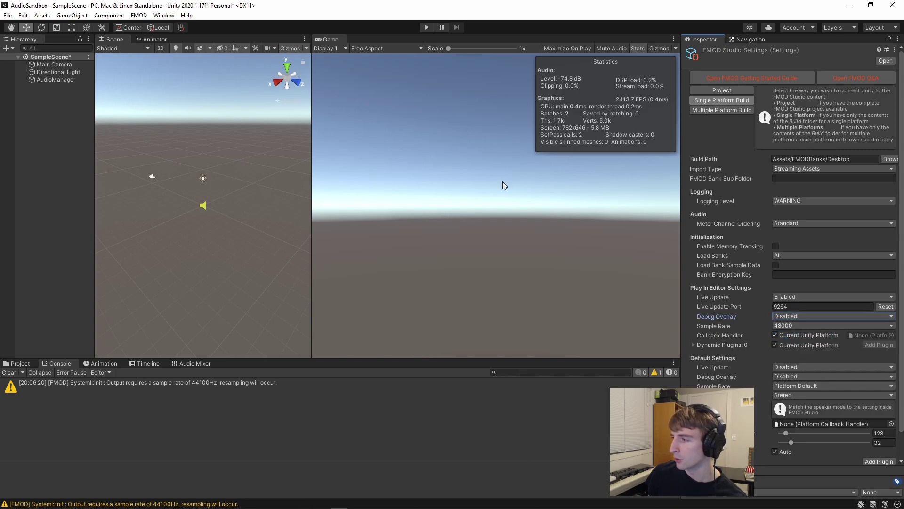
# Step: Play again with Game view Stats turned off, stop, and save SampleScene
pyautogui.click(425, 28)
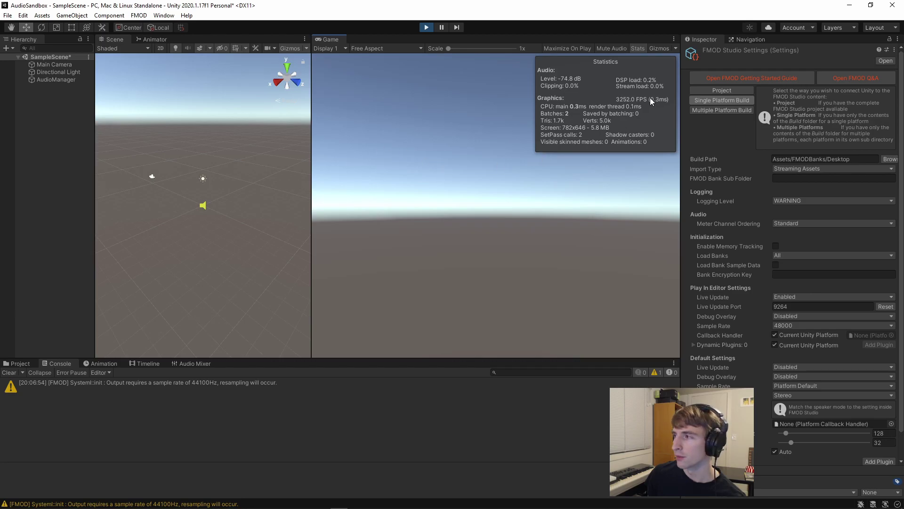
pyautogui.click(638, 48)
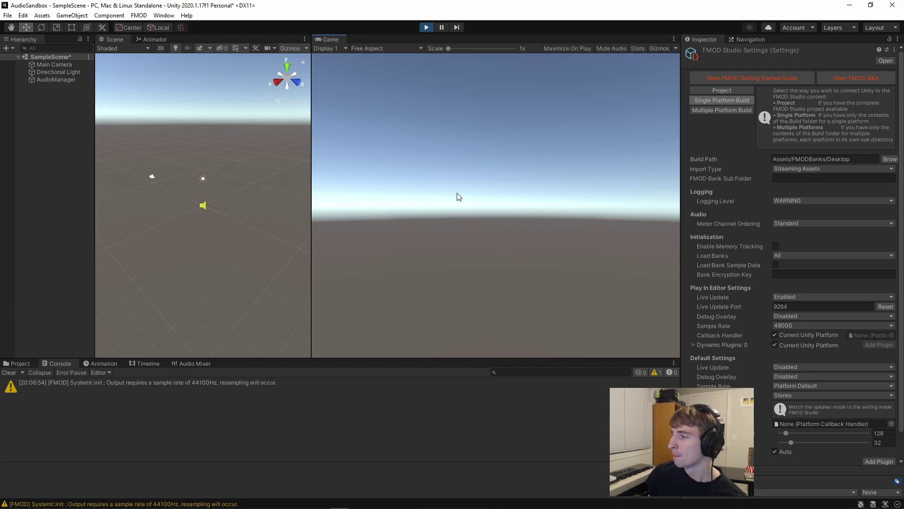
pyautogui.click(426, 28)
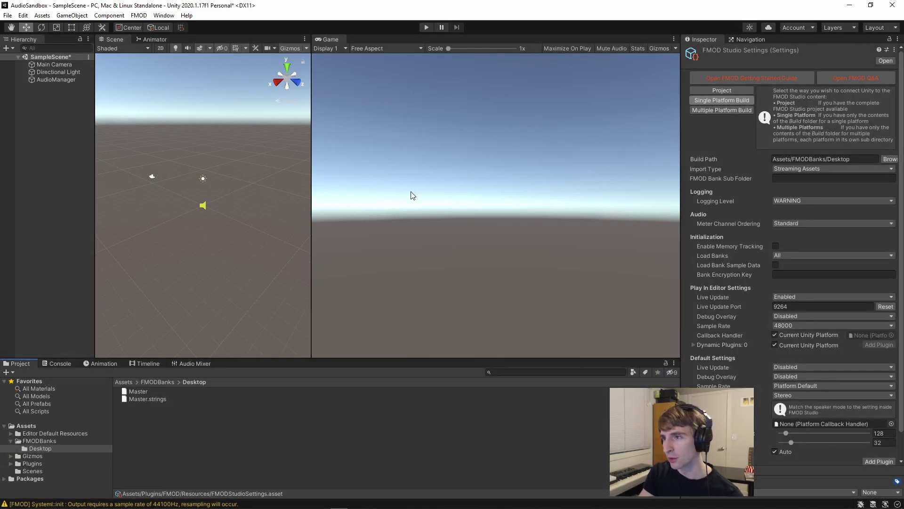
pyautogui.hotkey('ctrl', 's')
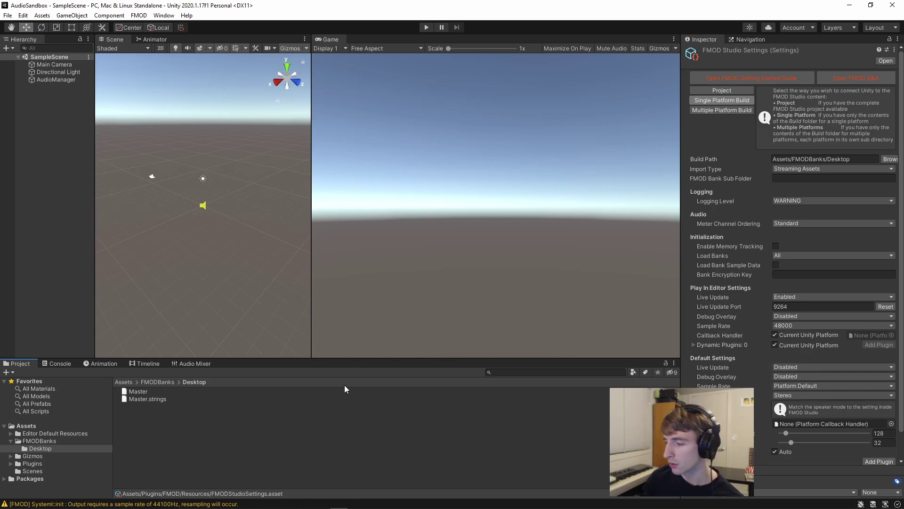
# Step: Review the .gitignore FMOD block listing FMODStudioCache.asset, Fmod.log and Fmod_editor.log entries
pyautogui.hotkey('alt', 'Tab')
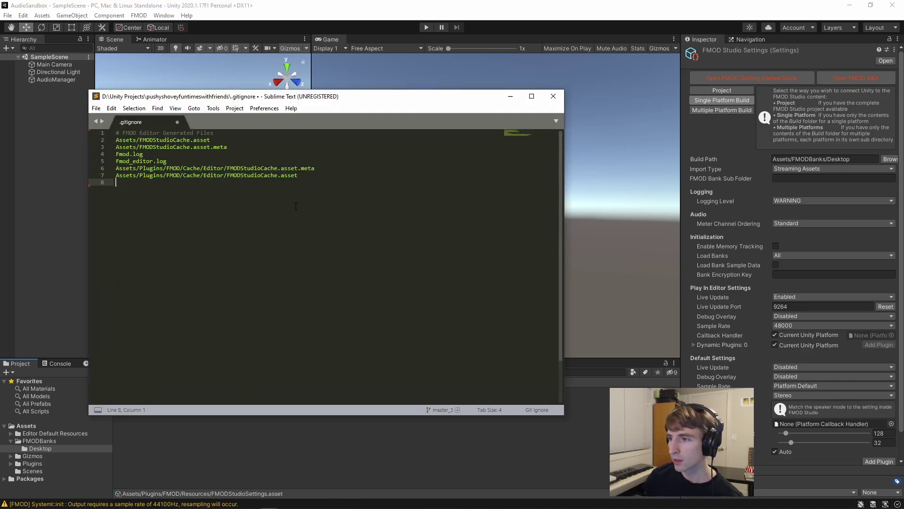
pyautogui.moveTo(362, 204); pyautogui.dragTo(10, 128)
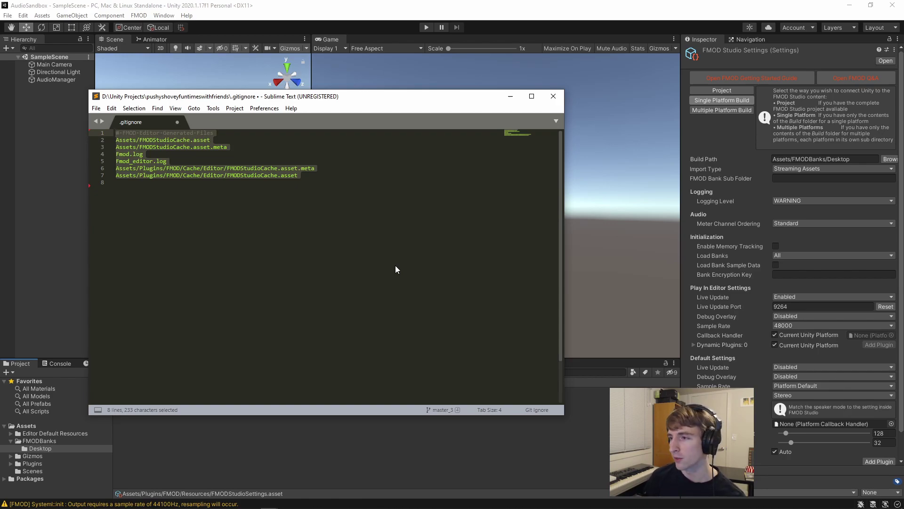
pyautogui.moveTo(372, 272); pyautogui.dragTo(91, 127)
pyautogui.click(195, 207)
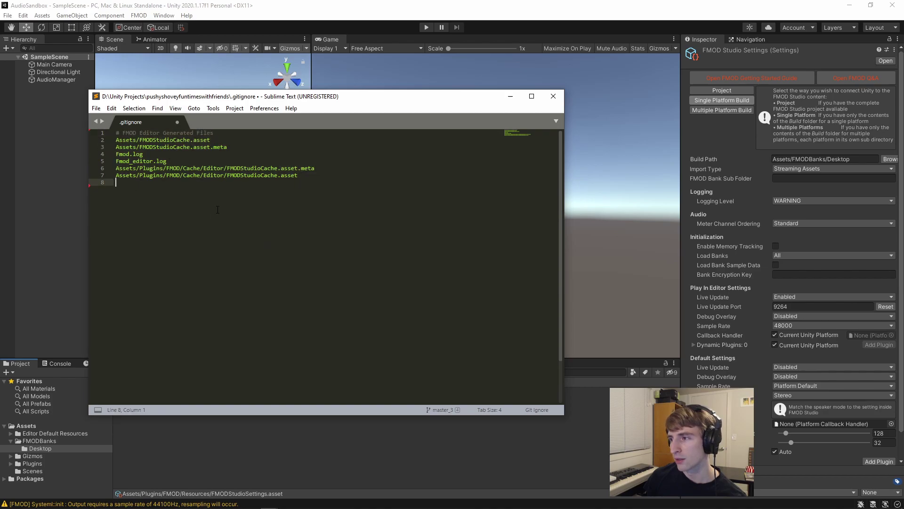
pyautogui.hotkey('shift', 'Up')
pyautogui.hotkey('shift', 'Up')
pyautogui.hotkey('shift', 'Up')
pyautogui.hotkey('shift', 'Up')
pyautogui.hotkey('shift', 'Up')
pyautogui.hotkey('shift', 'Up')
pyautogui.hotkey('shift', 'Up')
pyautogui.click(195, 250)
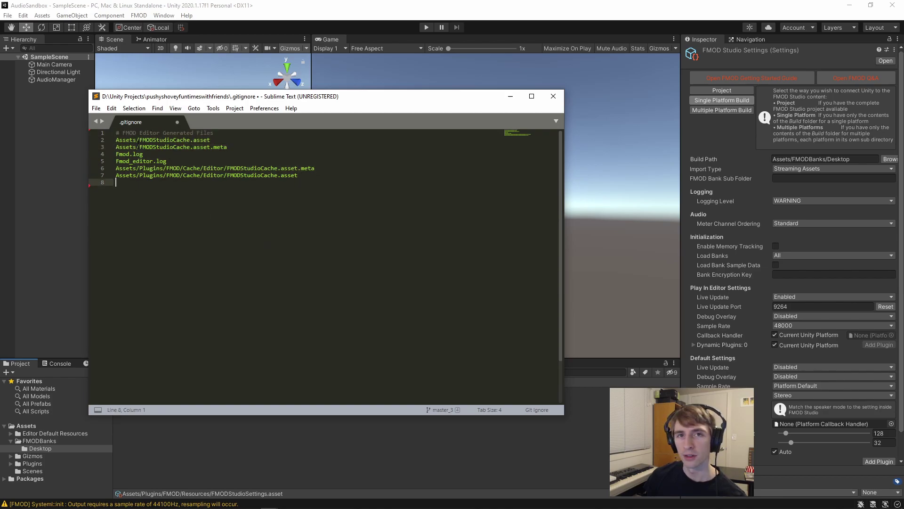
pyautogui.moveTo(167, 161); pyautogui.dragTo(115, 154)
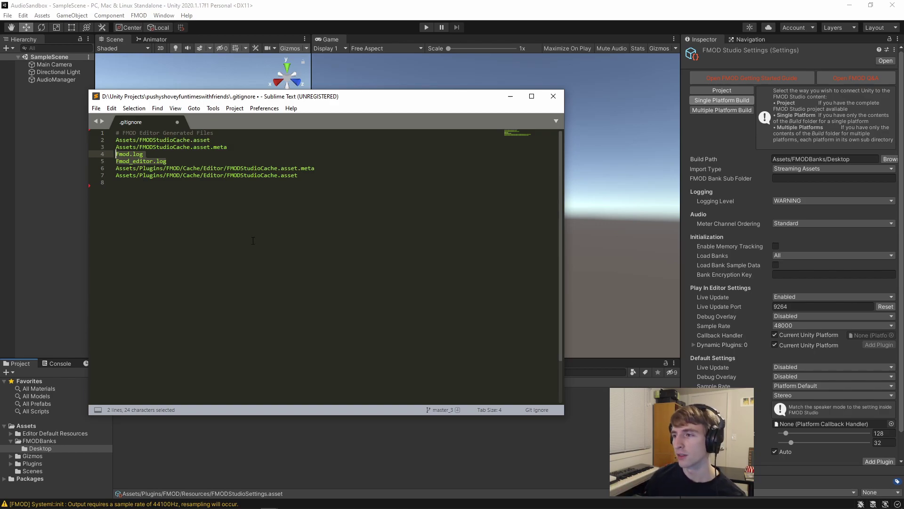
pyautogui.moveTo(116, 140); pyautogui.dragTo(227, 147)
pyautogui.moveTo(298, 175); pyautogui.dragTo(251, 176)
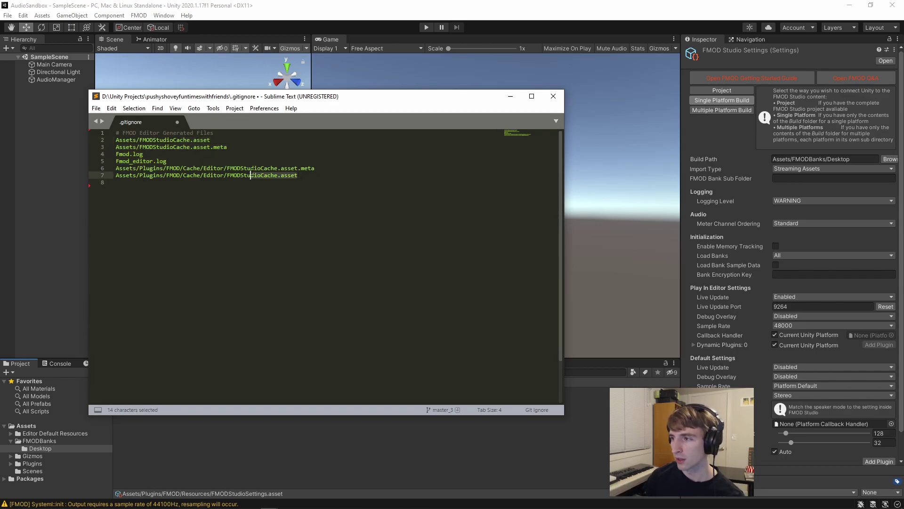